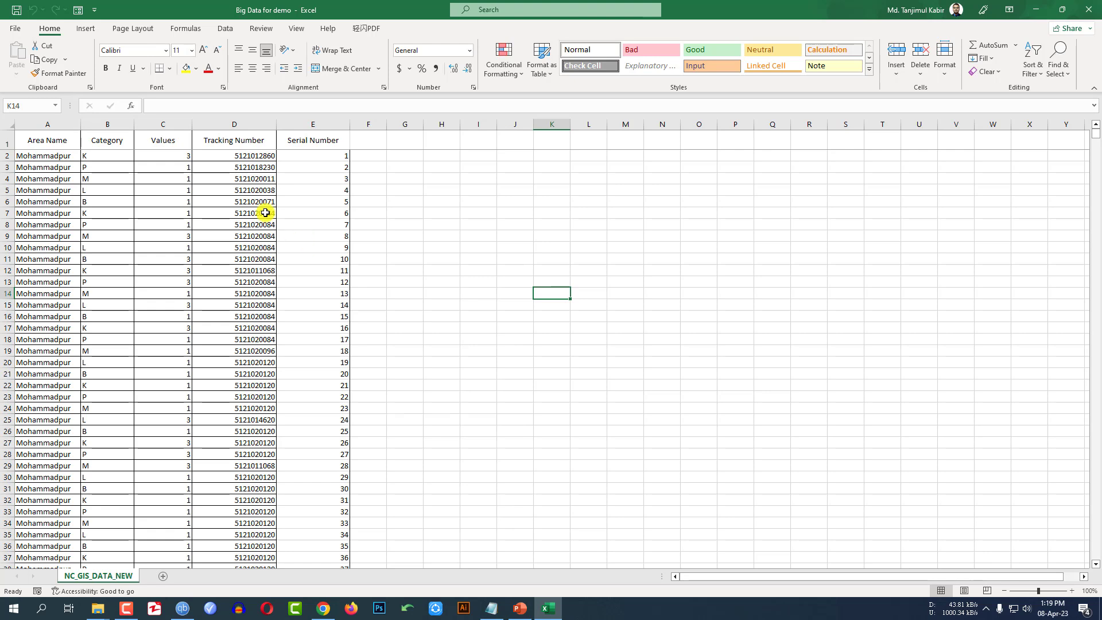
Step: Highlight the duplicate values in the Tracking Number column from D2 to the last row using conditional formatting
left_click(258, 157)
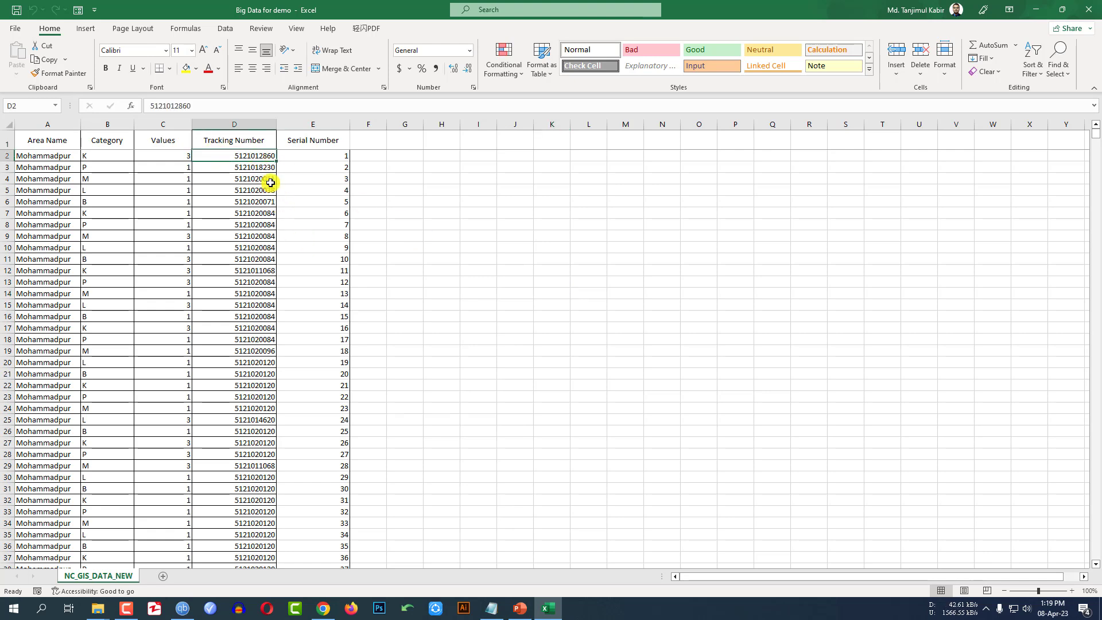
key("ctrl+shift+Down")
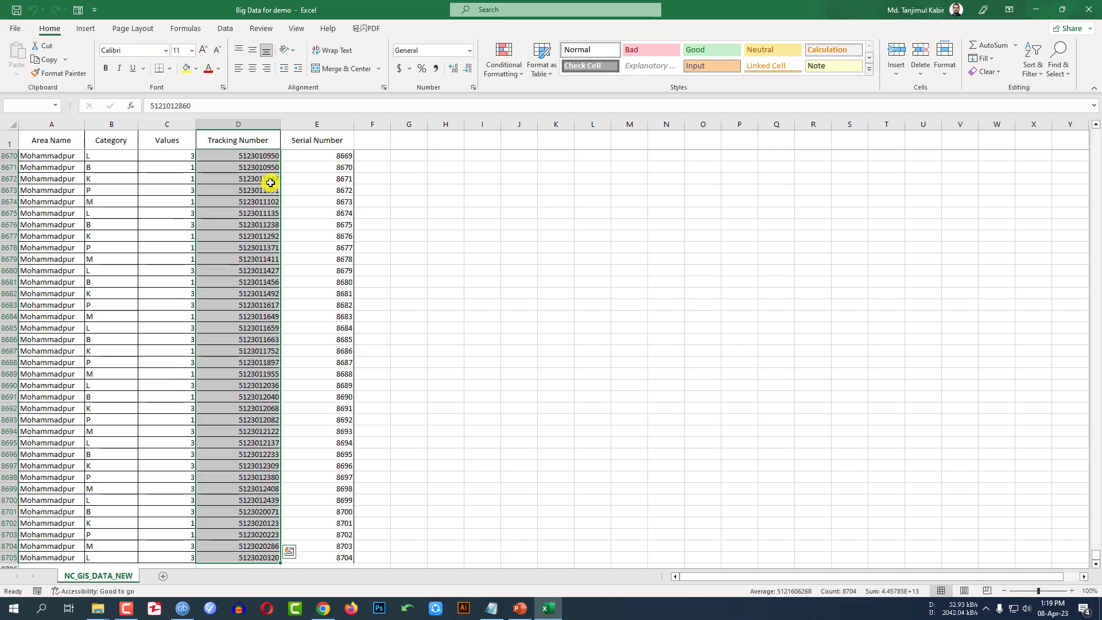
scroll(248, 538, "down", 1)
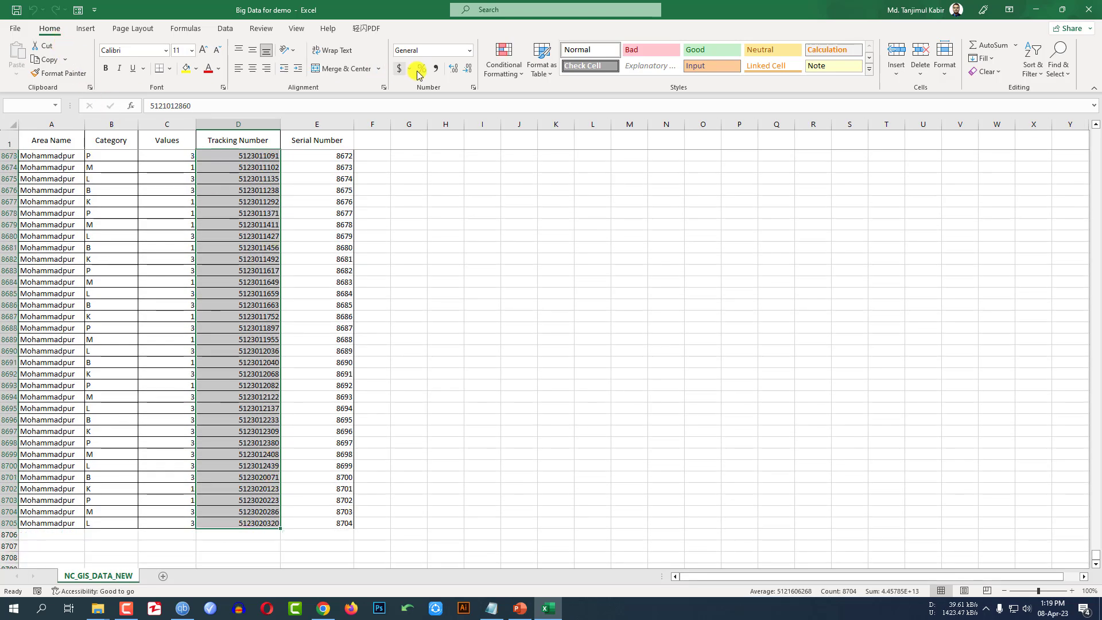
left_click(507, 72)
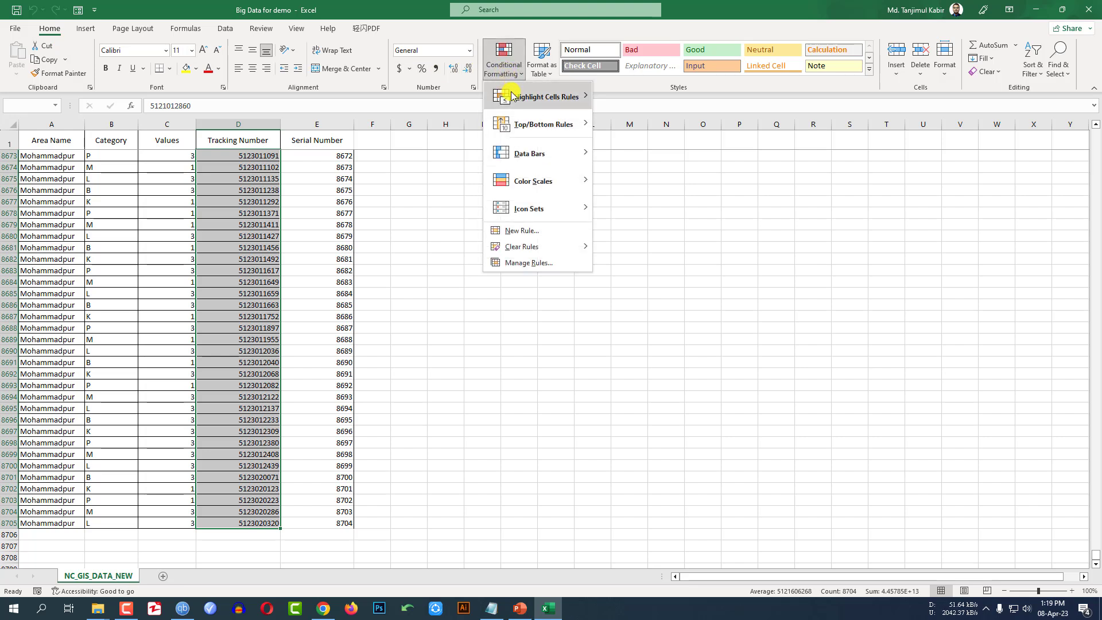
mouse_move(568, 96)
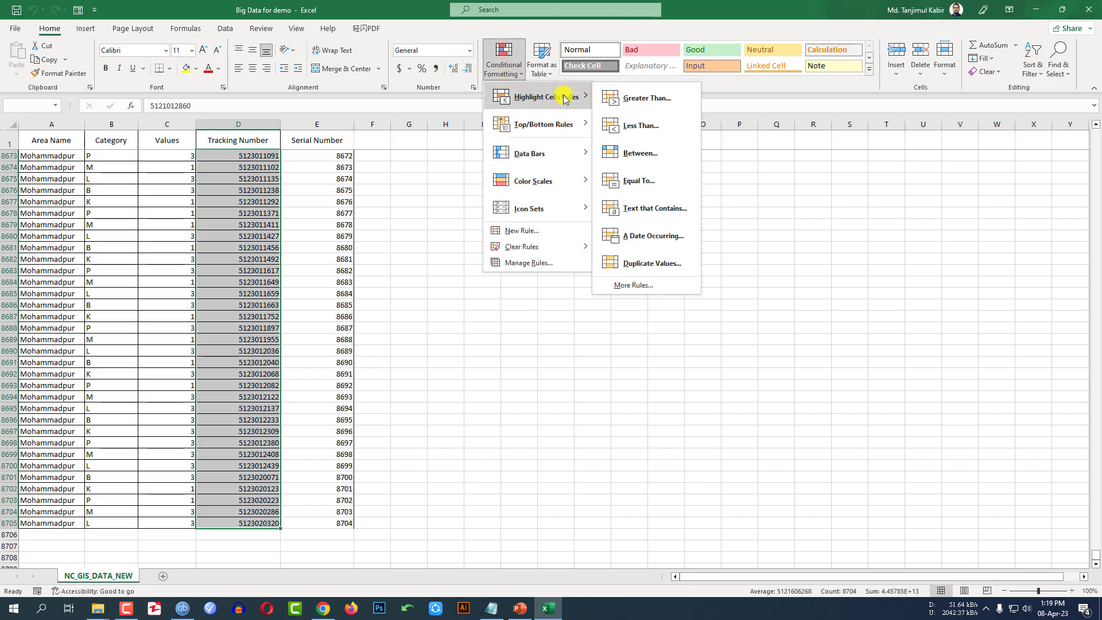
left_click(635, 263)
left_click(384, 380)
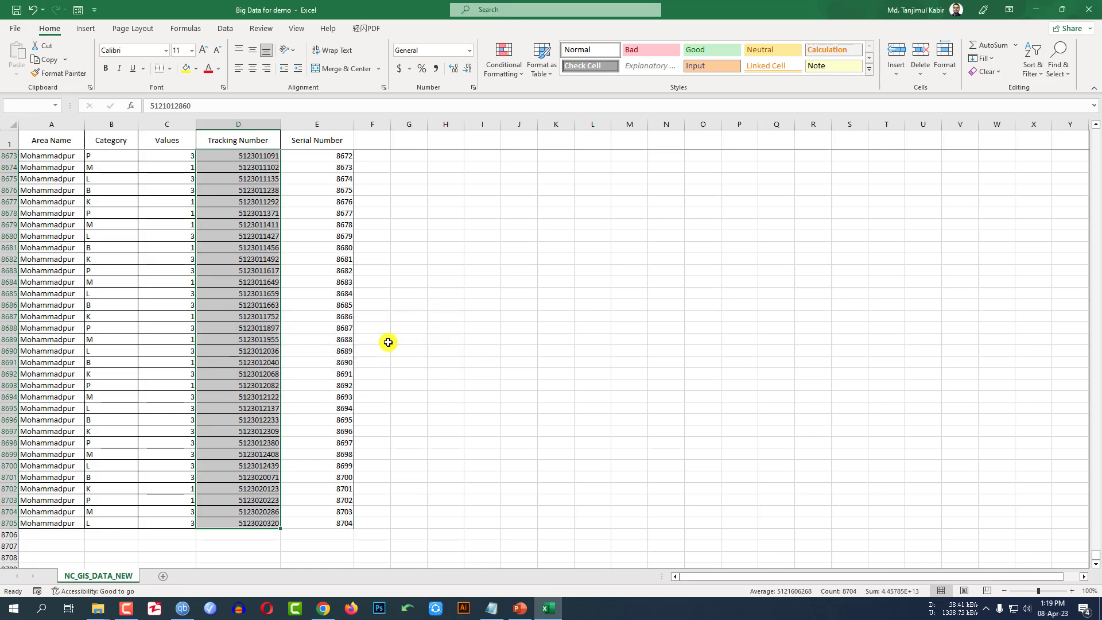
Step: Examine the highlighted duplicate tracking numbers, especially rows 7 to 18 near the beginning of the sheet
scroll(352, 278, "up", 18)
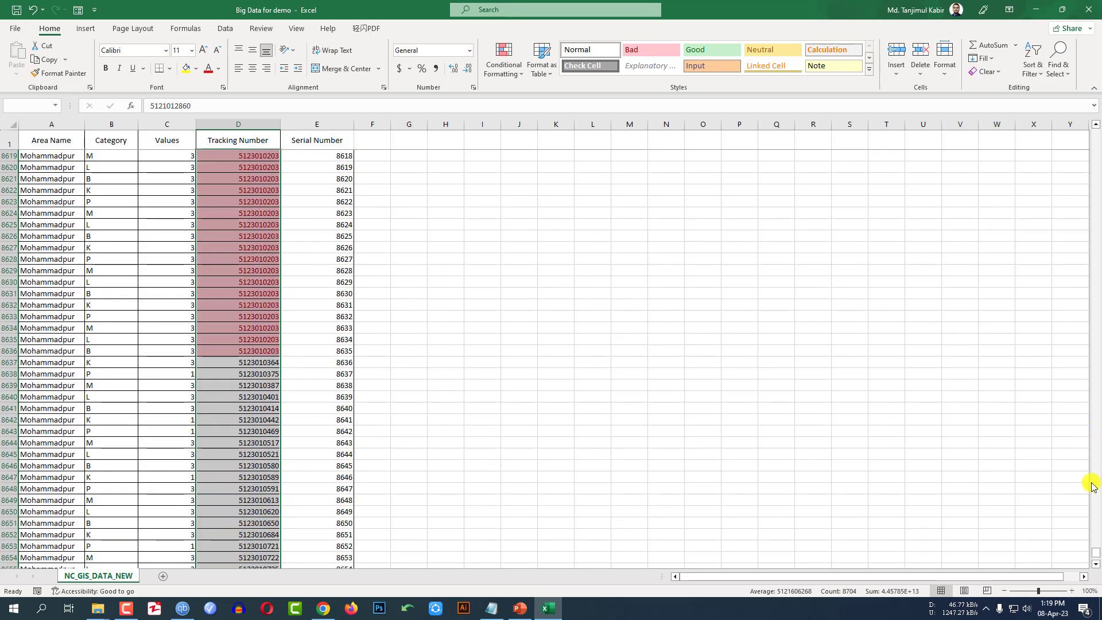
left_click_drag(1095, 554, 1096, 124)
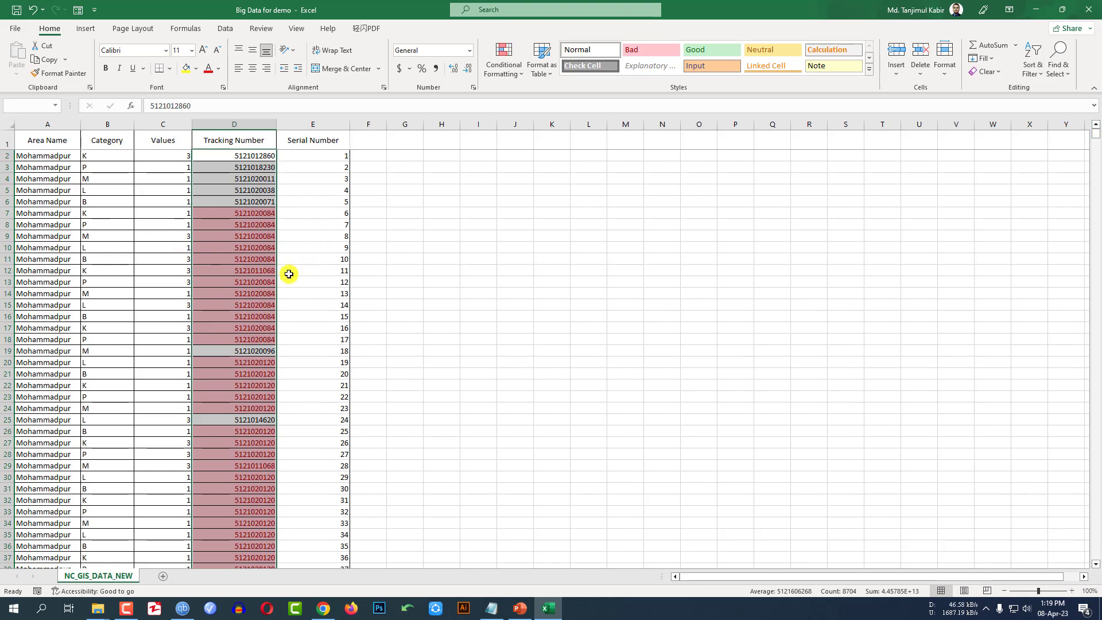
left_click(256, 234)
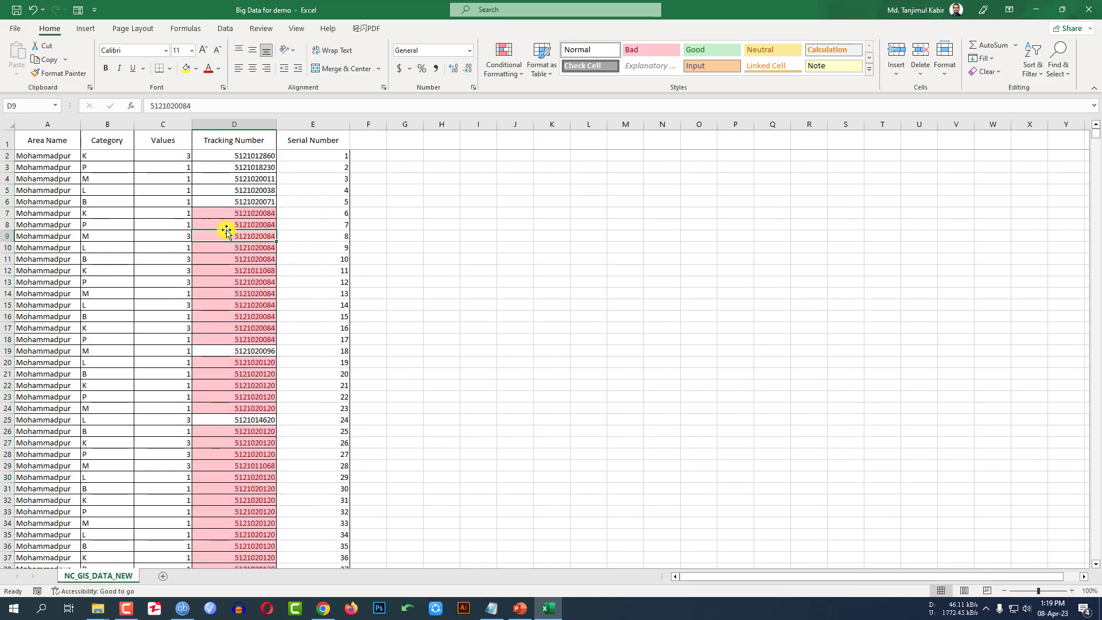
left_click_drag(258, 211, 258, 340)
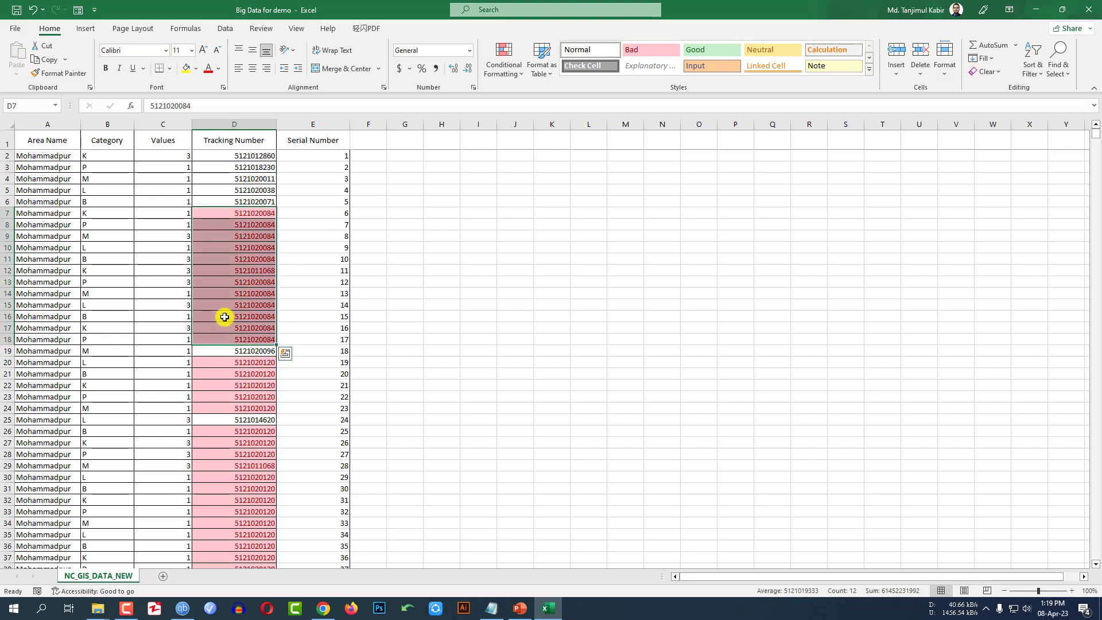
left_click(241, 270)
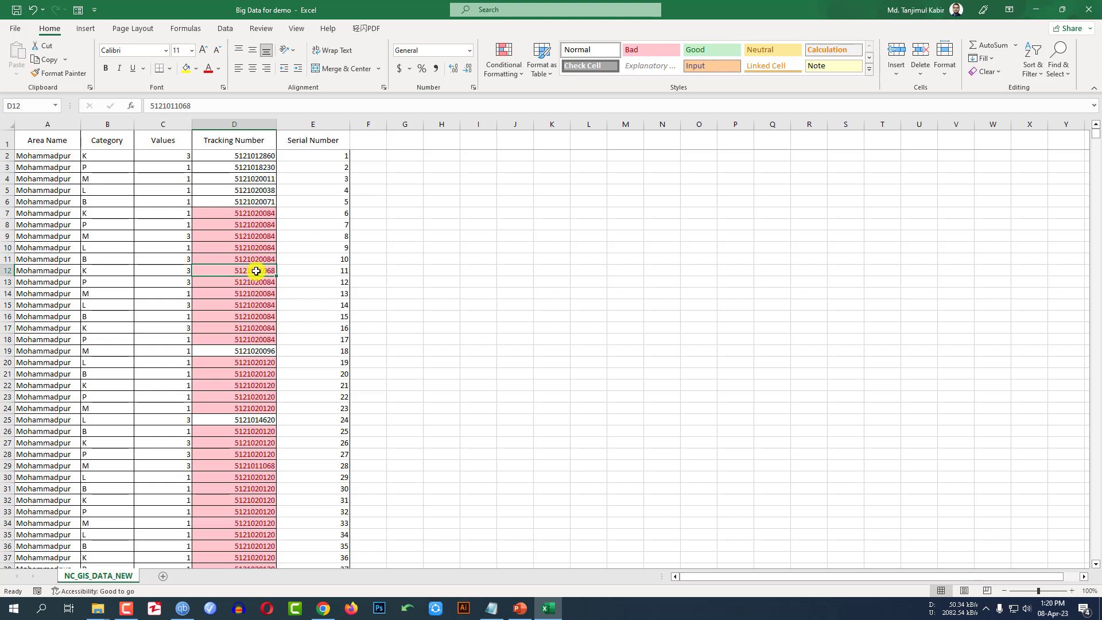
left_click_drag(266, 339, 269, 215)
left_click(315, 225)
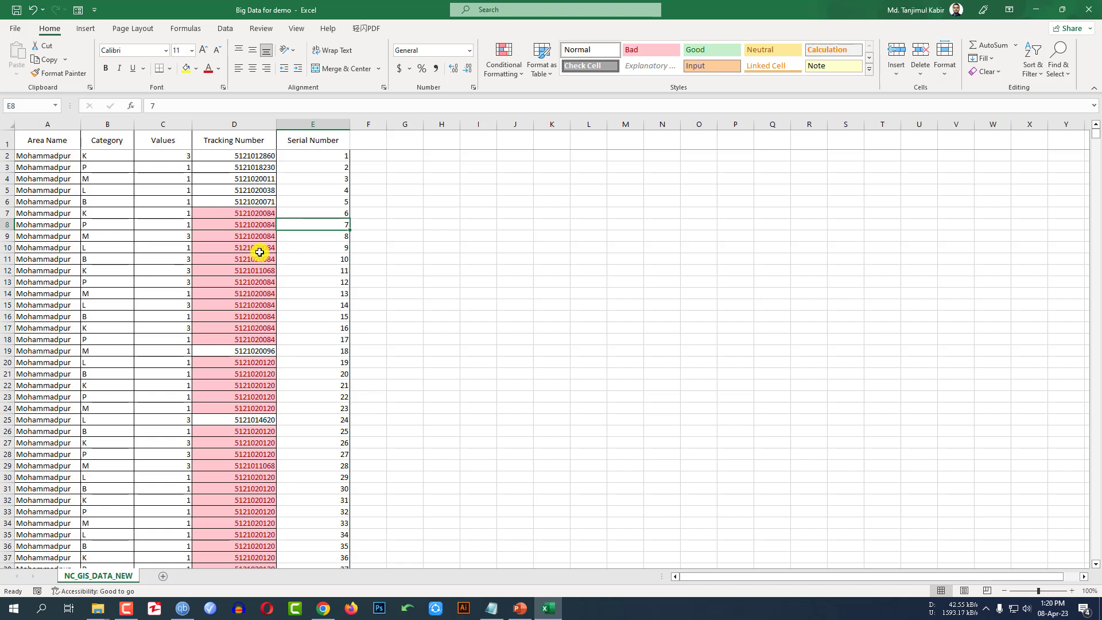
Step: Custom sort the whole table with headers by Tracking Number, on cell values, from smallest to largest
left_click_drag(27, 147, 323, 189)
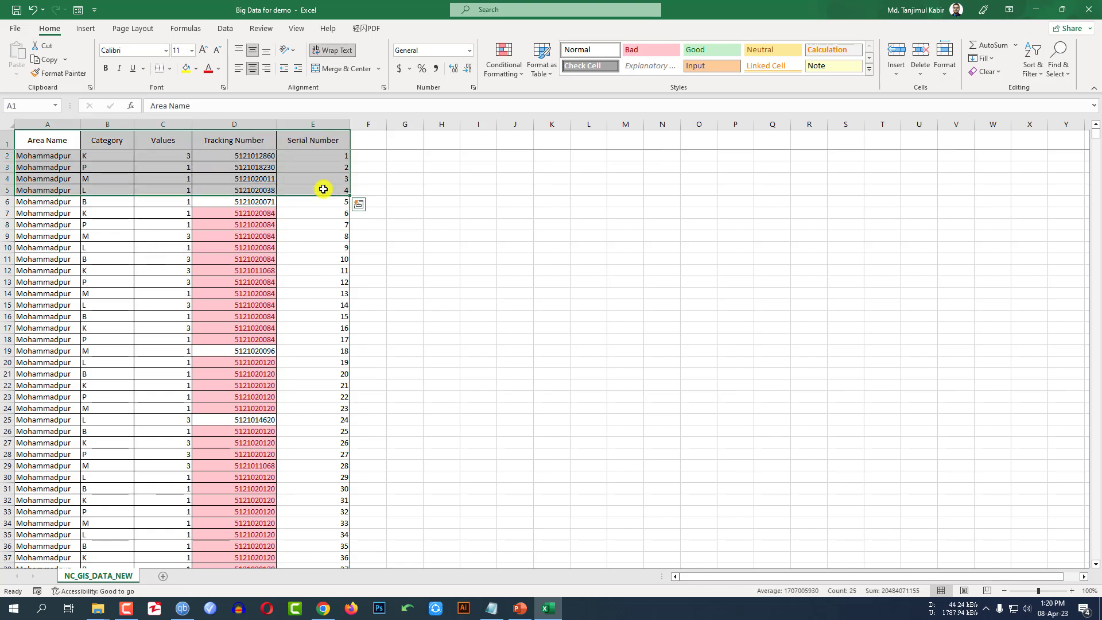
key("ctrl+shift+Down")
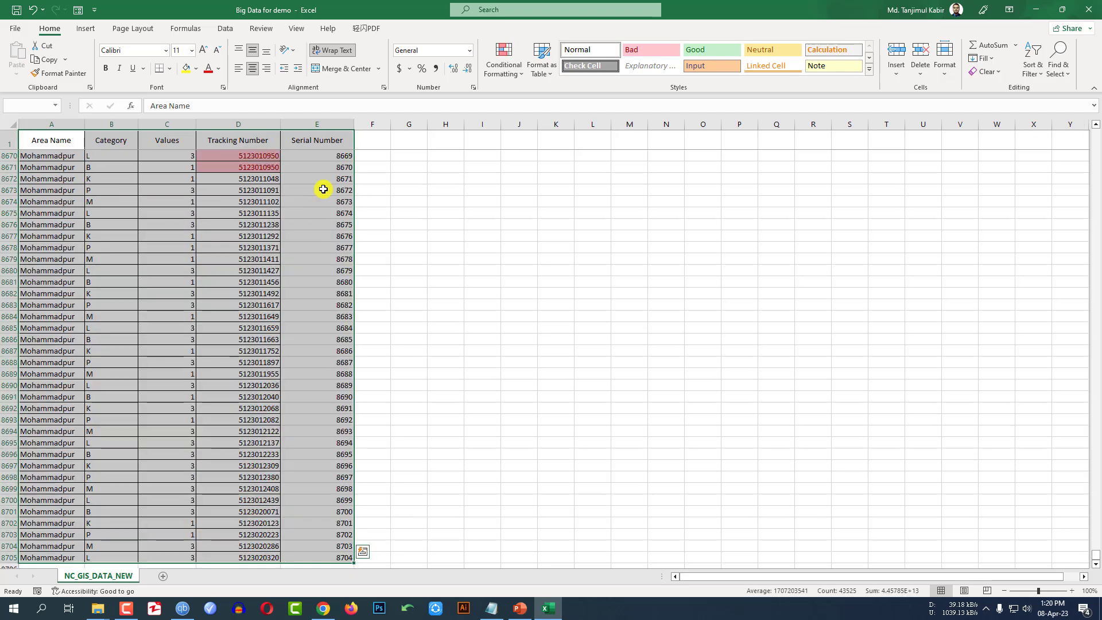
right_click(248, 202)
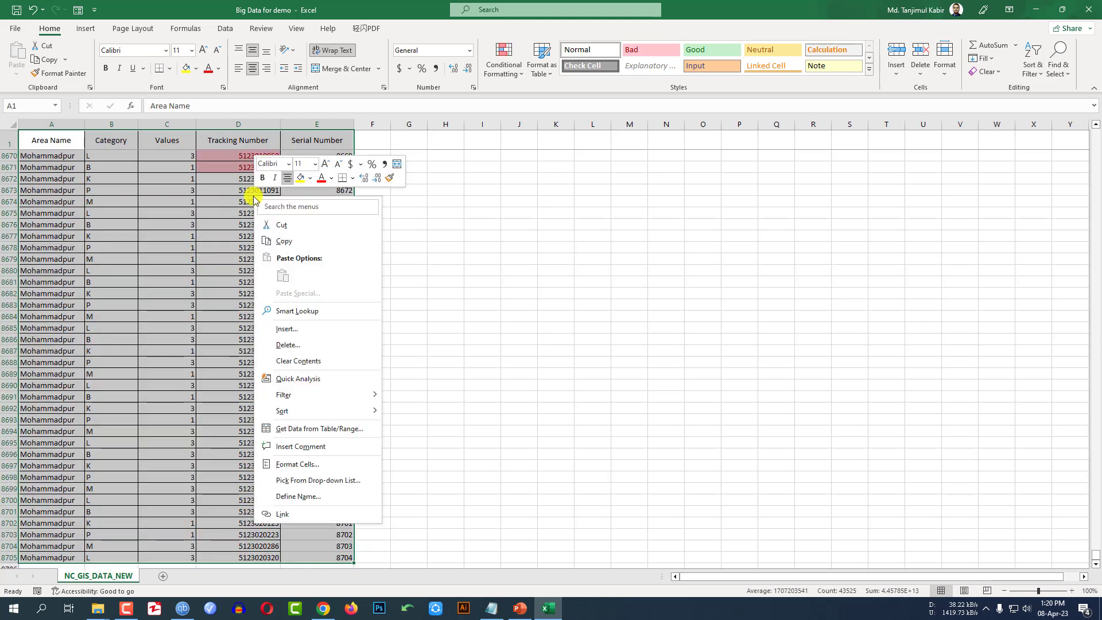
mouse_move(314, 411)
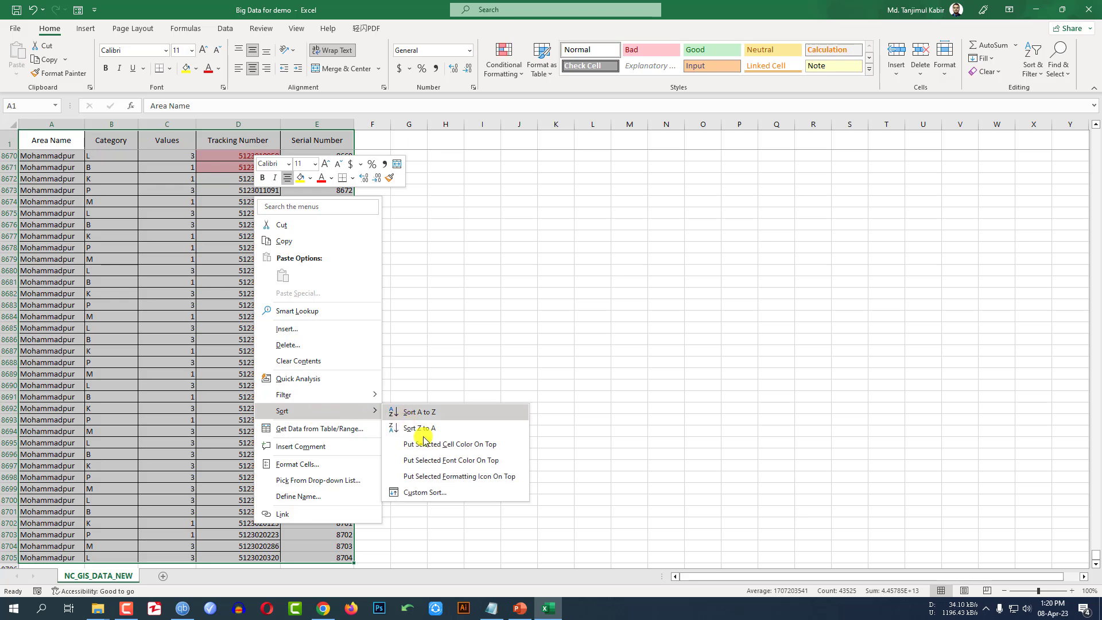
left_click(422, 494)
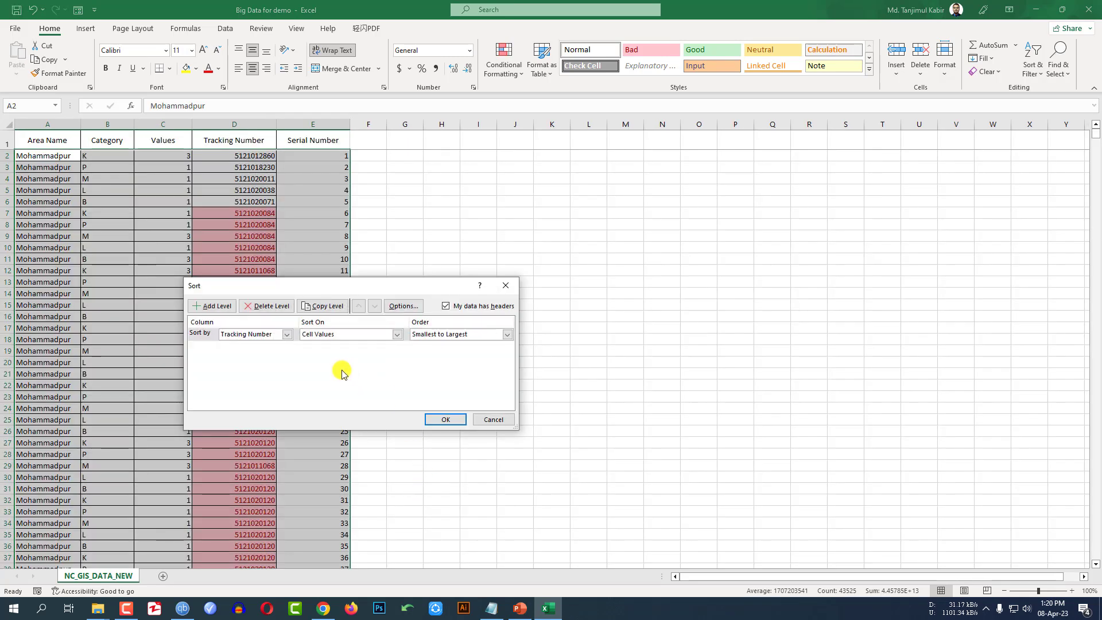
left_click(287, 334)
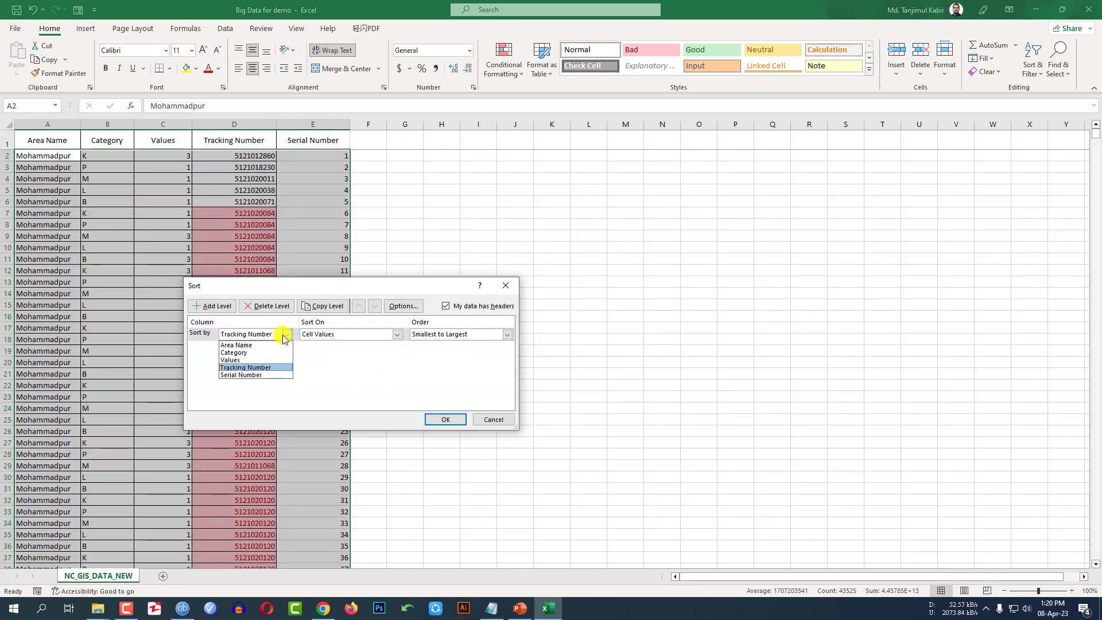
left_click(268, 368)
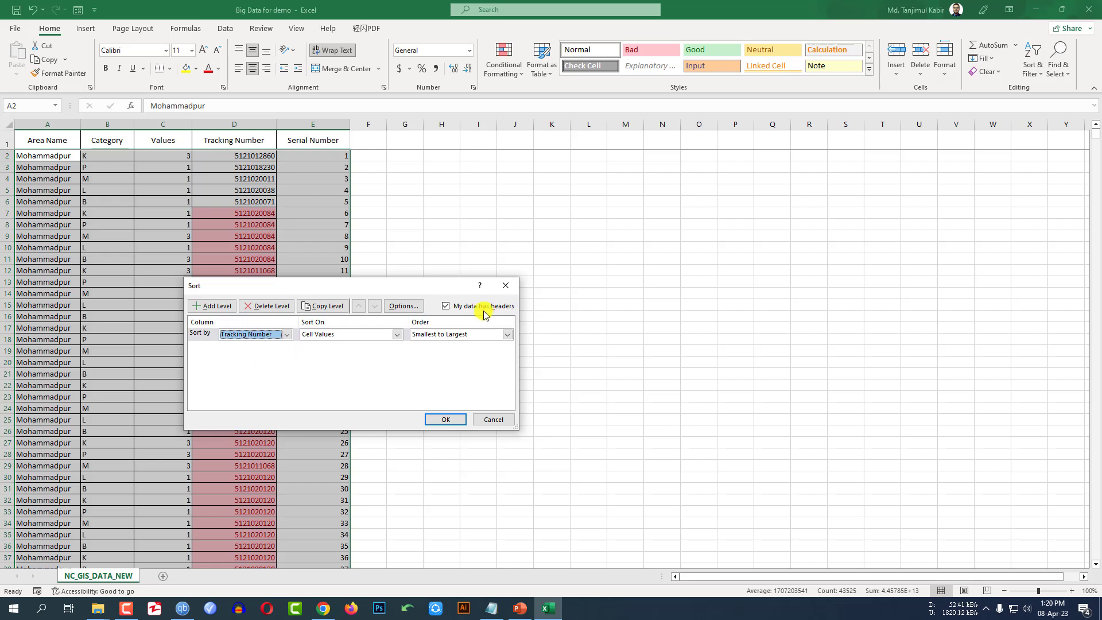
left_click(447, 307)
left_click(447, 307)
left_click(290, 336)
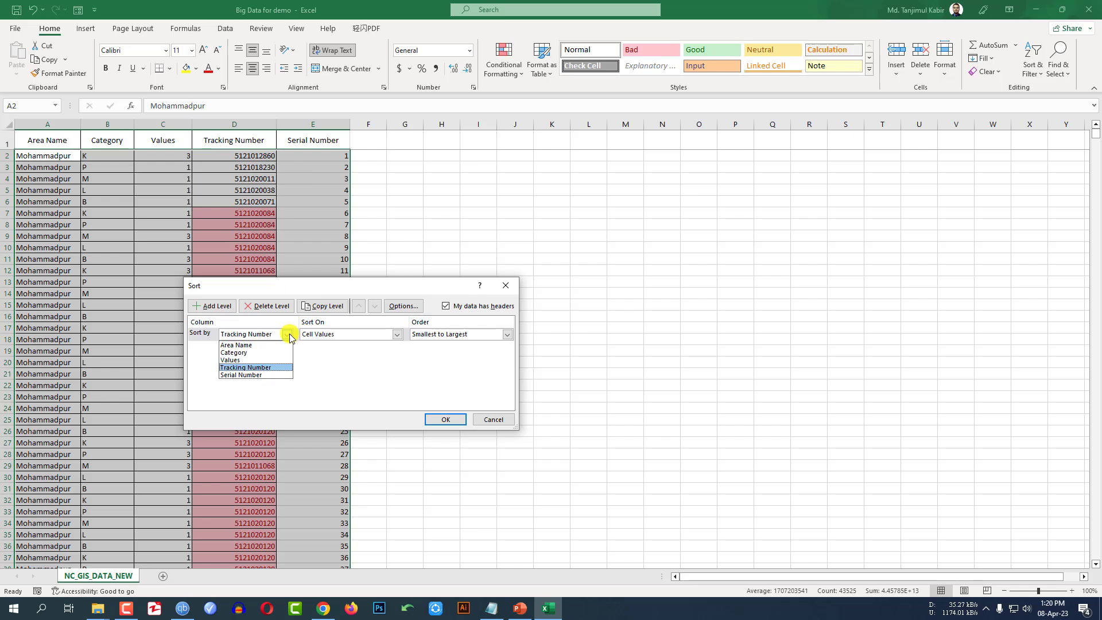
left_click(290, 366)
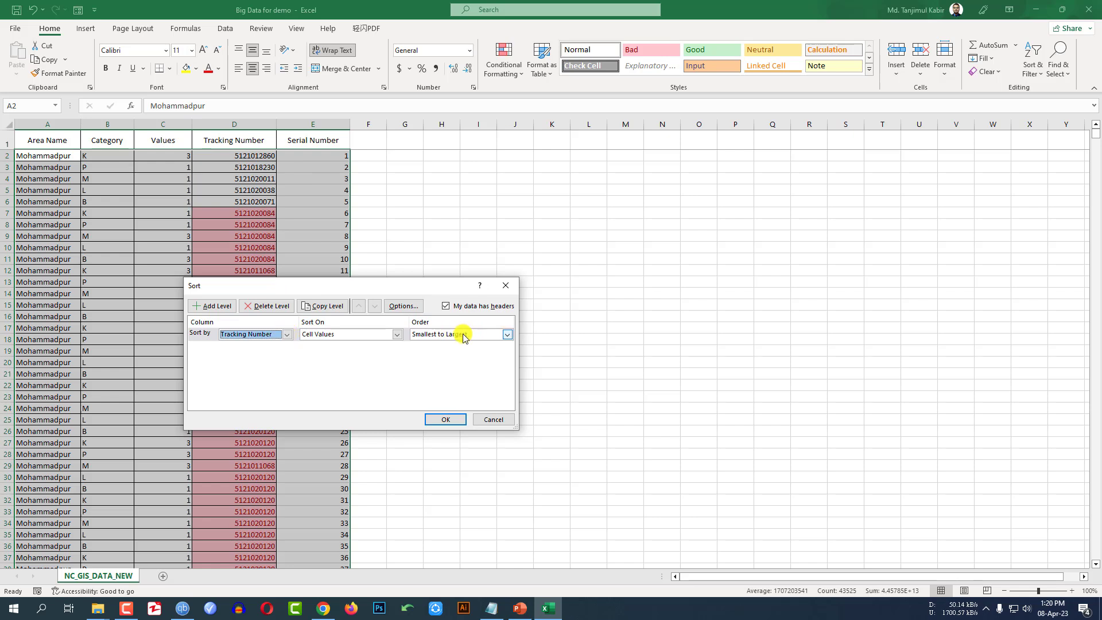
left_click(447, 419)
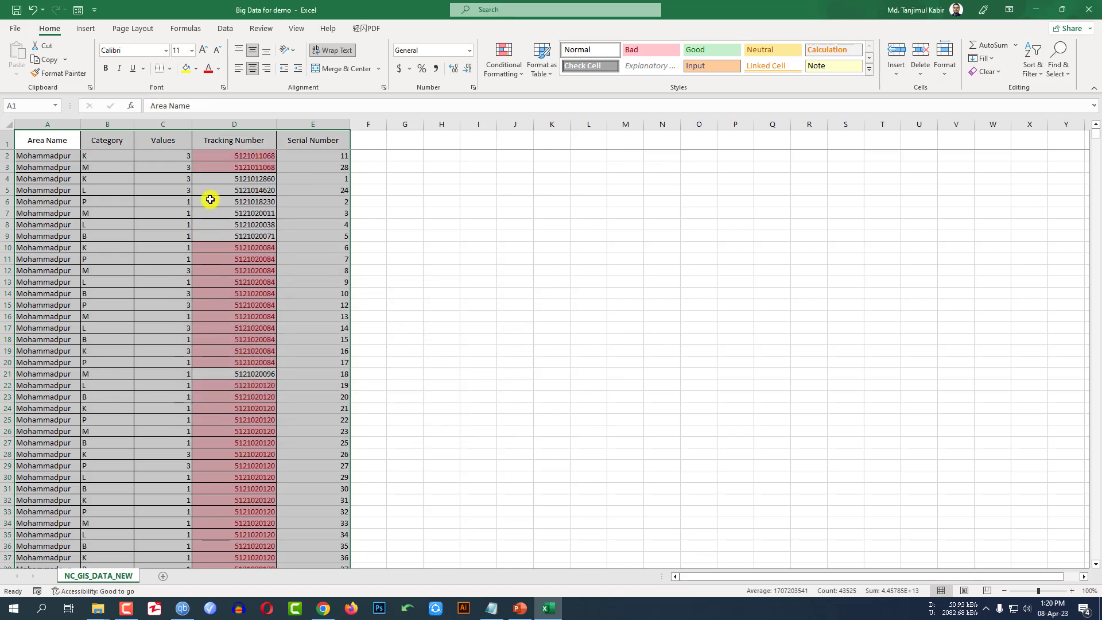
Step: Renumber the Serial Number column by entering 1 in E2 and 2 in E3 and filling the series down to the last row
left_click(253, 156)
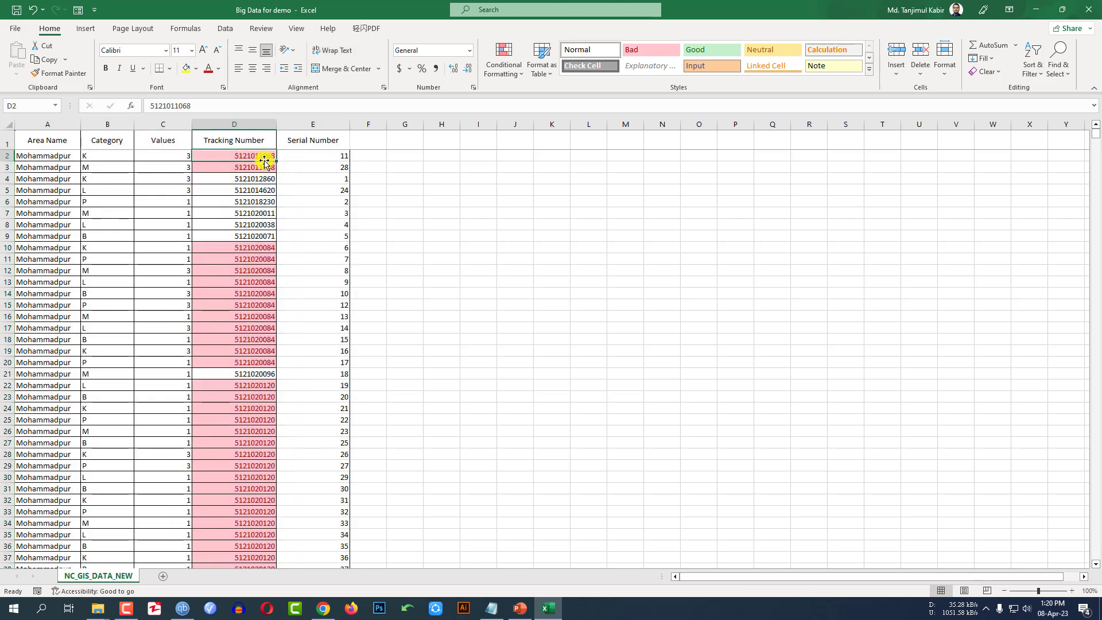
left_click_drag(264, 157, 264, 168)
left_click_drag(258, 248, 253, 360)
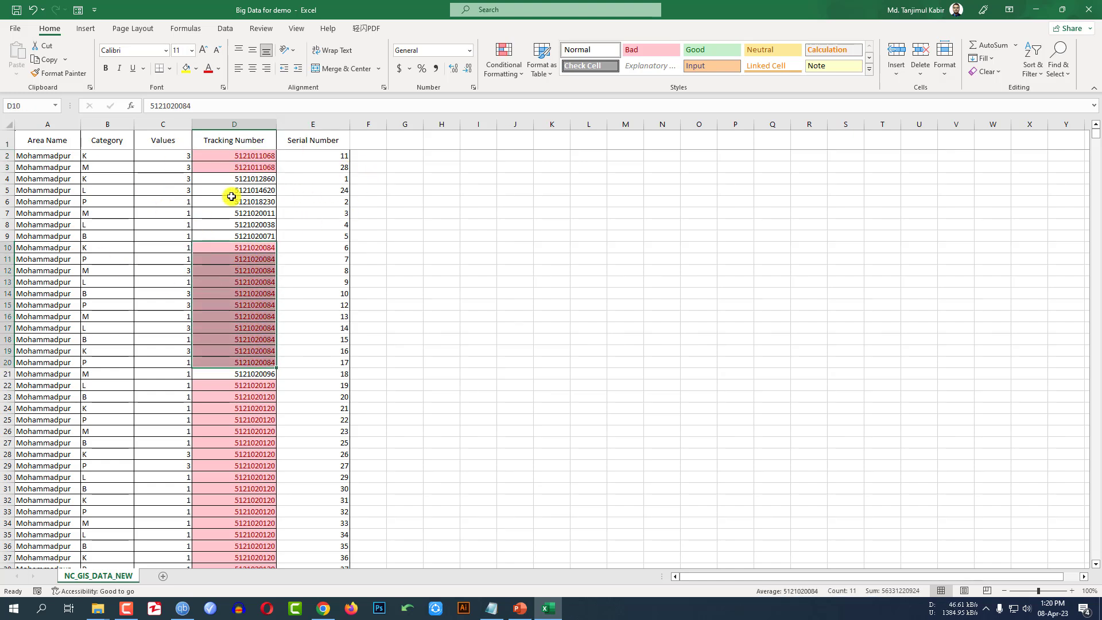
left_click(336, 163)
left_click(337, 155)
type("1")
key("Return")
type("2")
left_click(335, 192)
left_click_drag(342, 158, 345, 171)
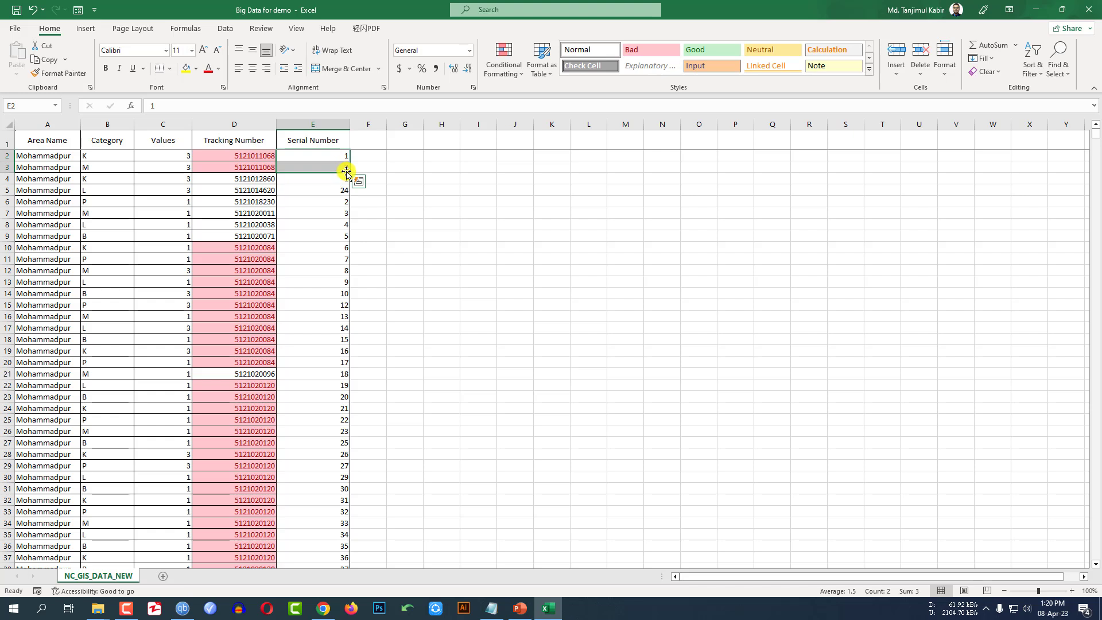
double_click(349, 174)
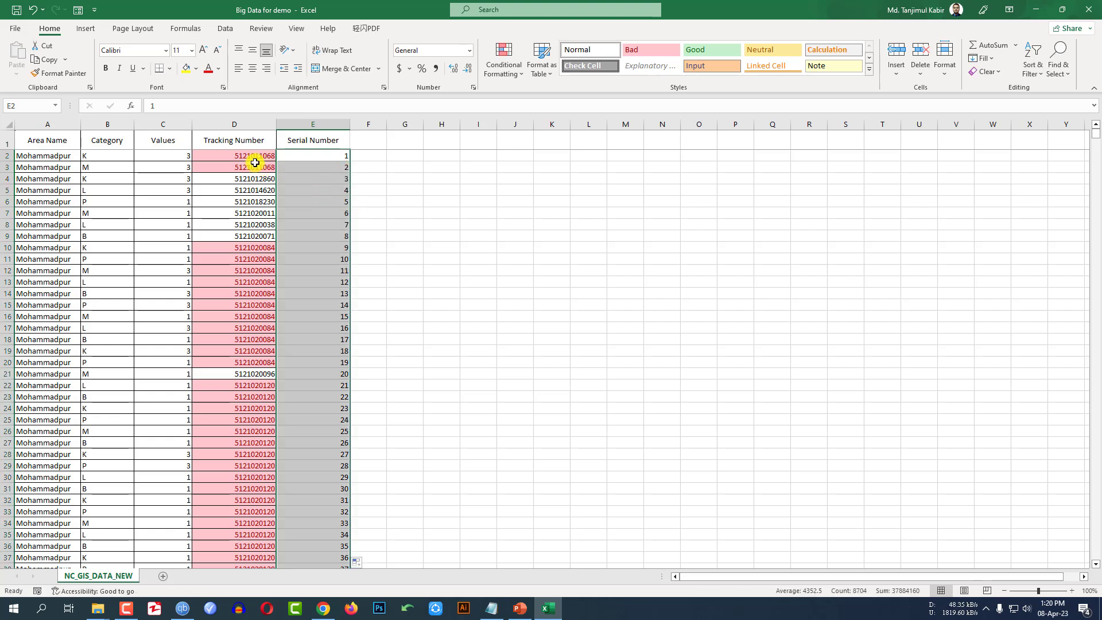
Step: Check the renumbered Serial Number column through its last row and examine the duplicate group in rows 10 to 20
left_click_drag(301, 251, 305, 364)
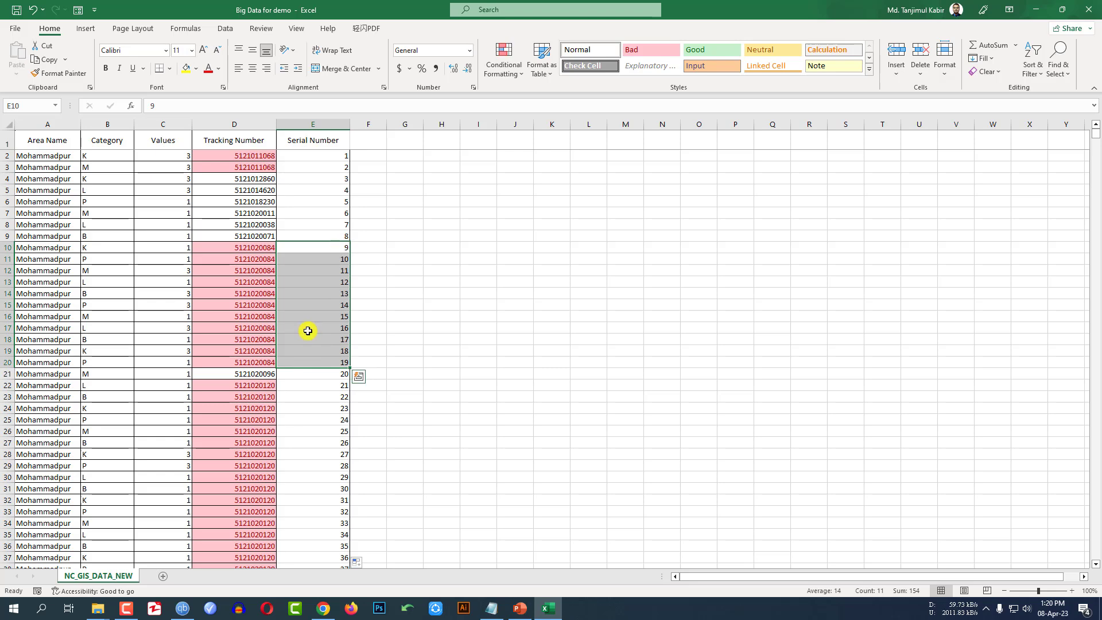
left_click_drag(1097, 139, 1097, 574)
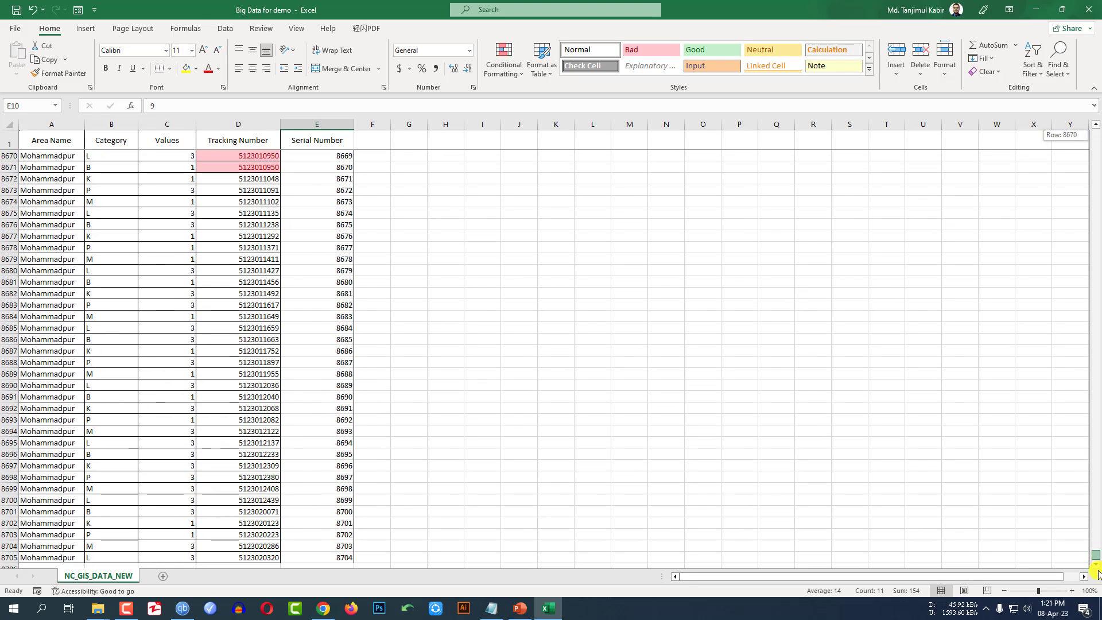
left_click_drag(1100, 524, 1096, 124)
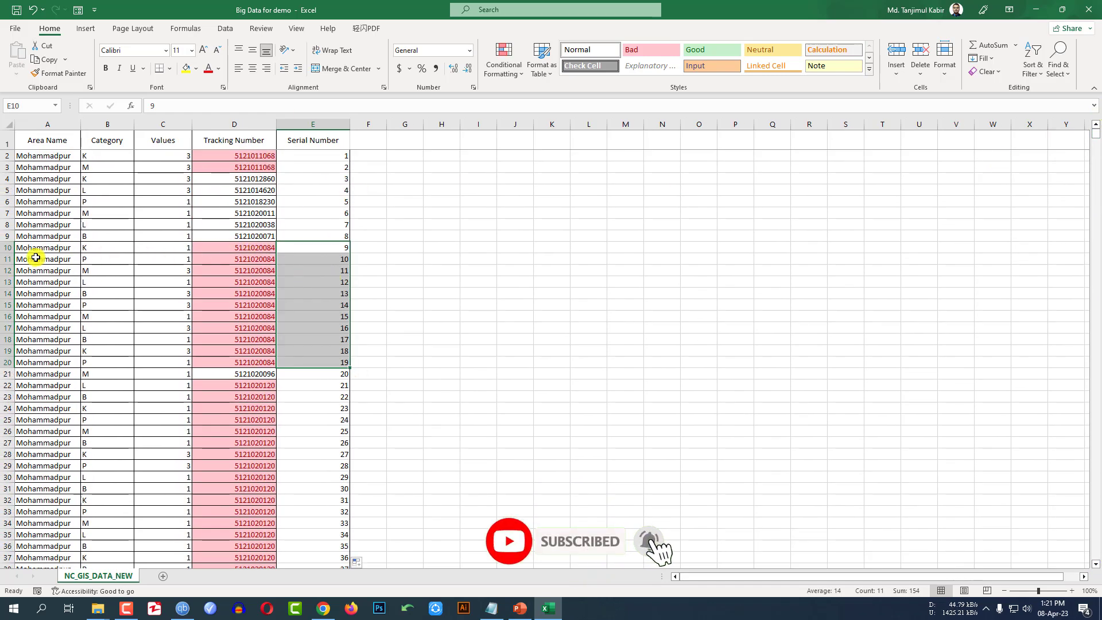
left_click_drag(9, 248, 7, 362)
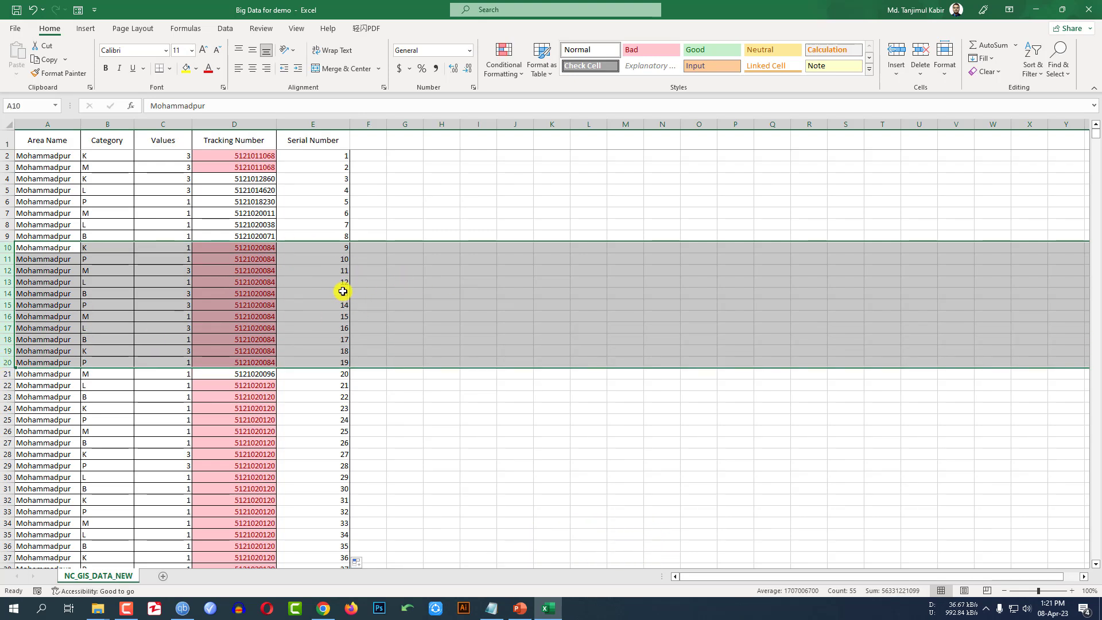
left_click_drag(266, 248, 252, 366)
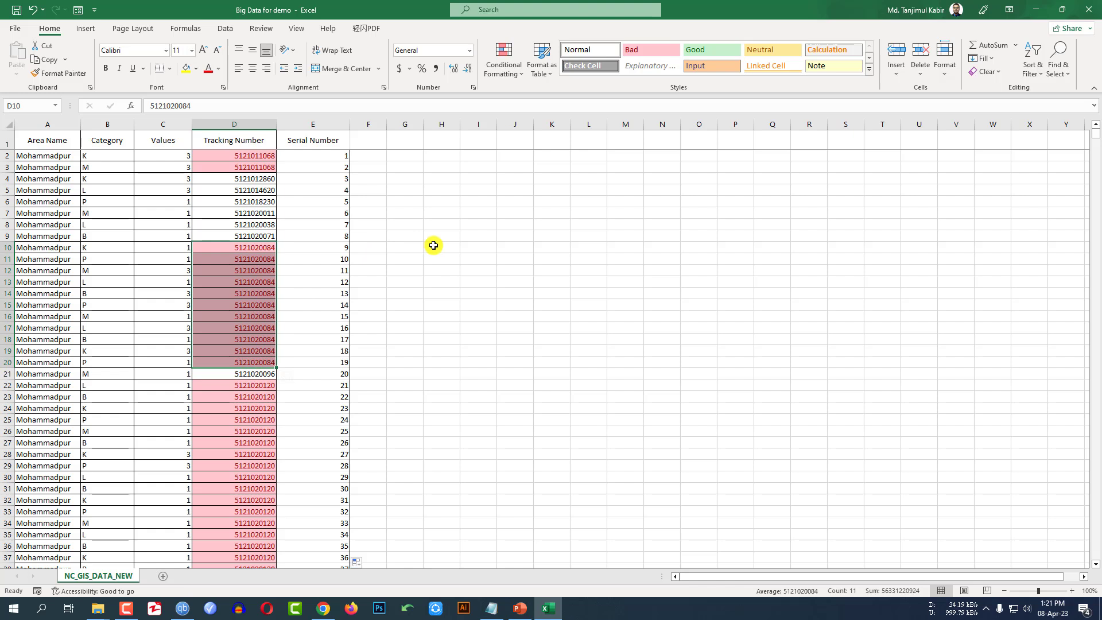
Step: Widen the empty column F beside Serial Number, with cell F2 selected
left_click(380, 156)
left_click_drag(384, 124, 407, 124)
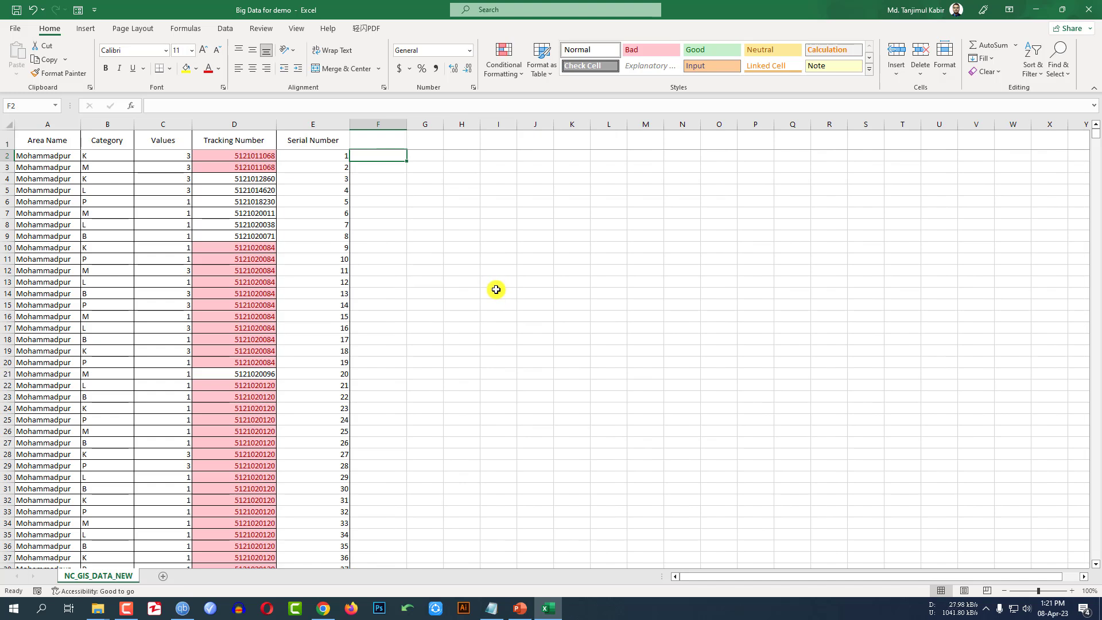
left_click(350, 608)
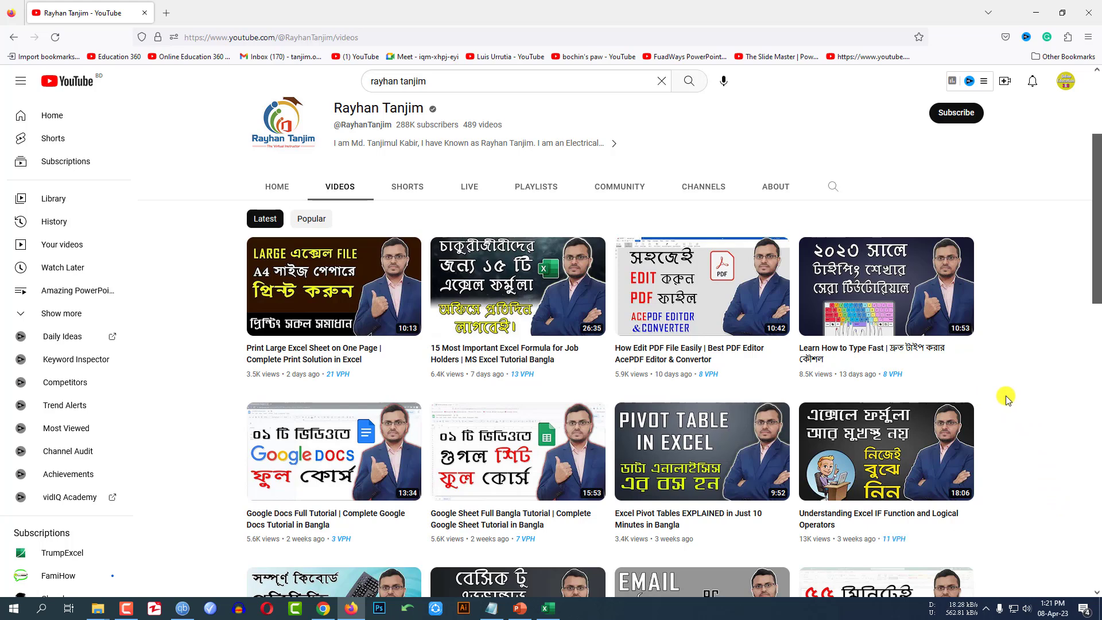
left_click(548, 608)
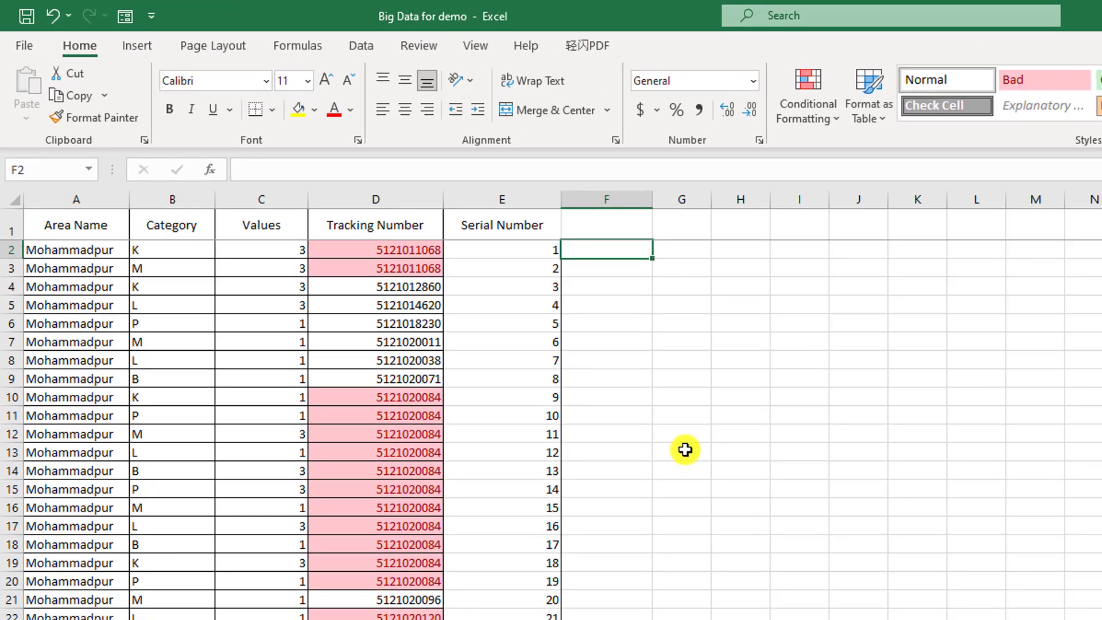
left_click(645, 323)
left_click(581, 237)
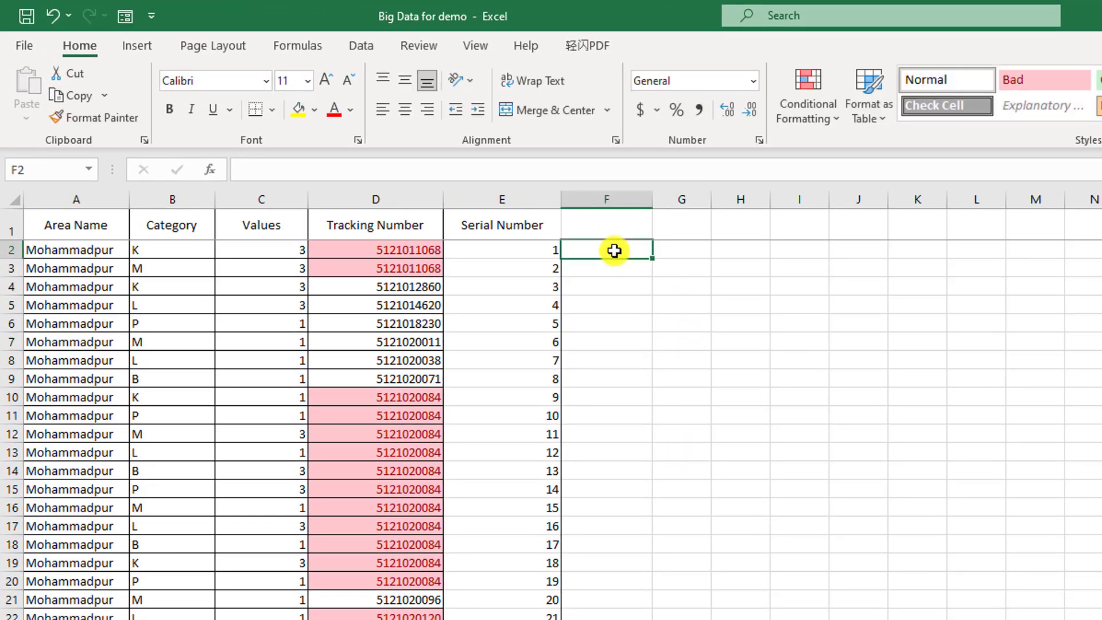
Step: Enter 1 in F2 and the formula =IF(D3=D2,F2,F2+1) in F3 to number rows by matching tracking number
type("1")
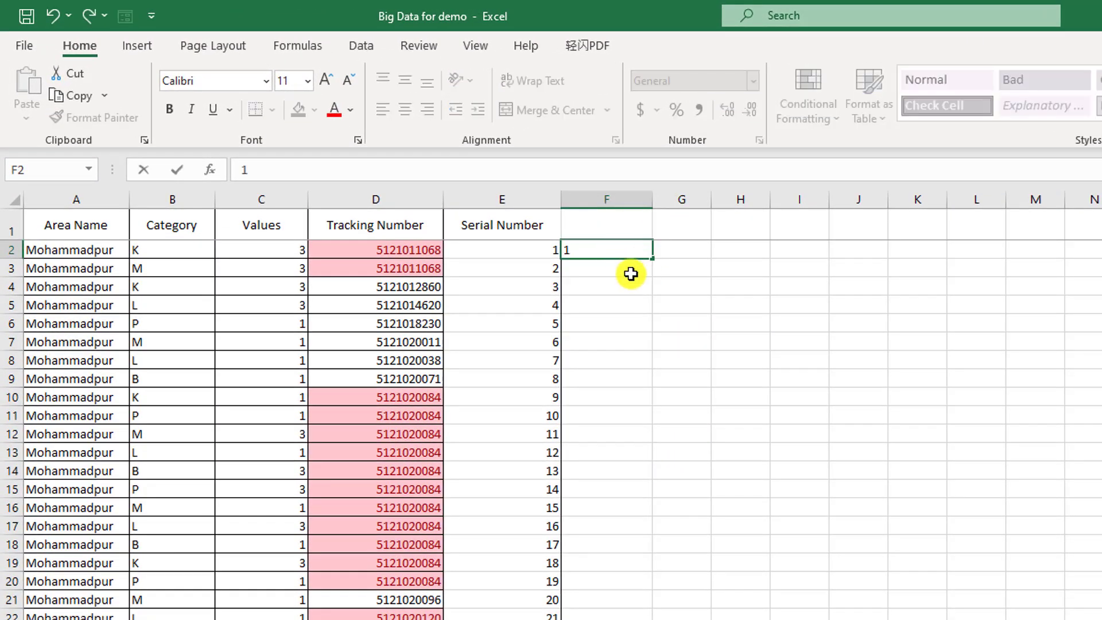
key("Return")
type("=")
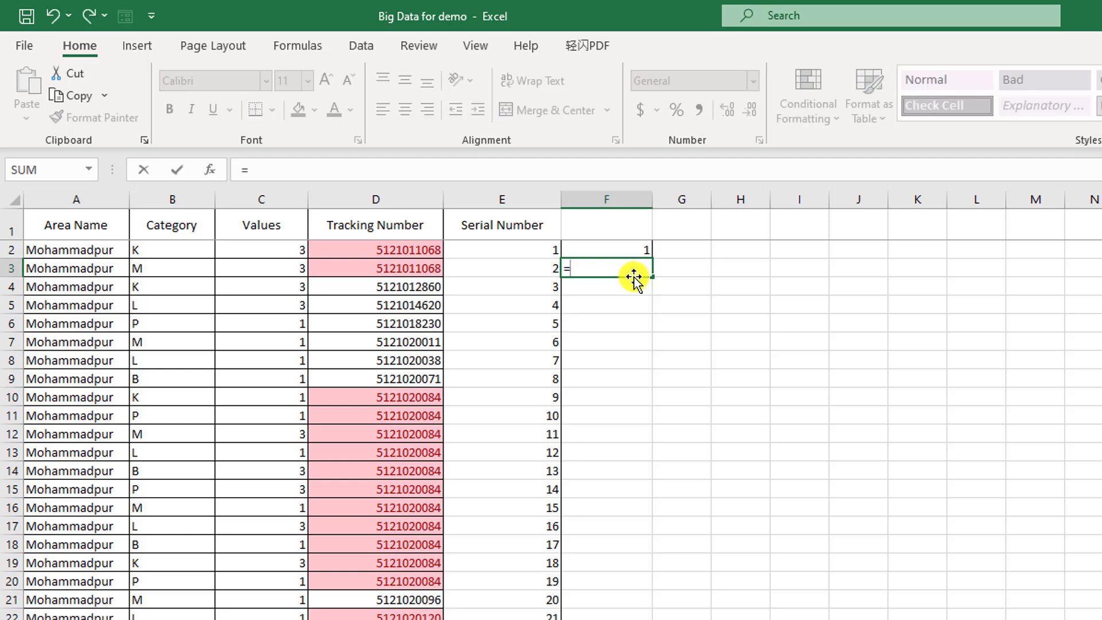
type("if(")
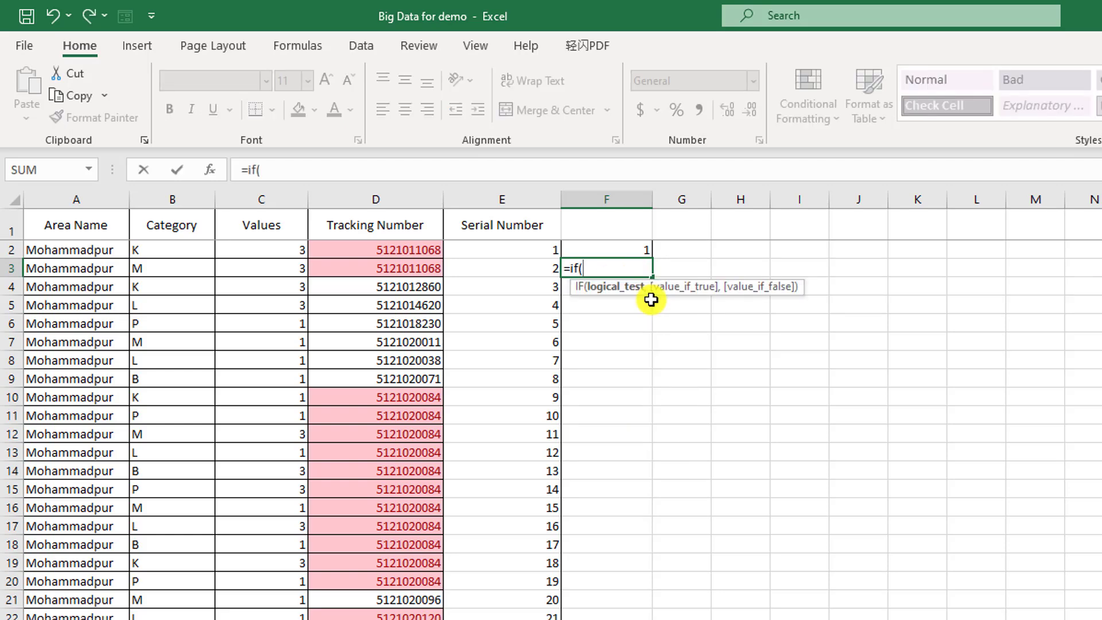
left_click(415, 268)
type("=")
left_click(405, 248)
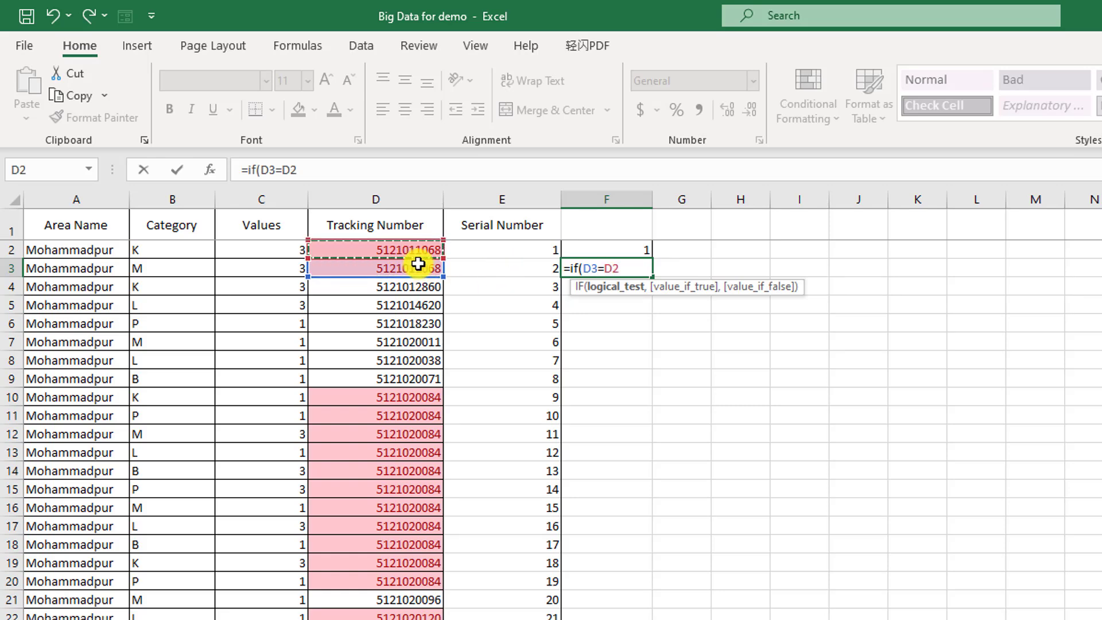
type(",")
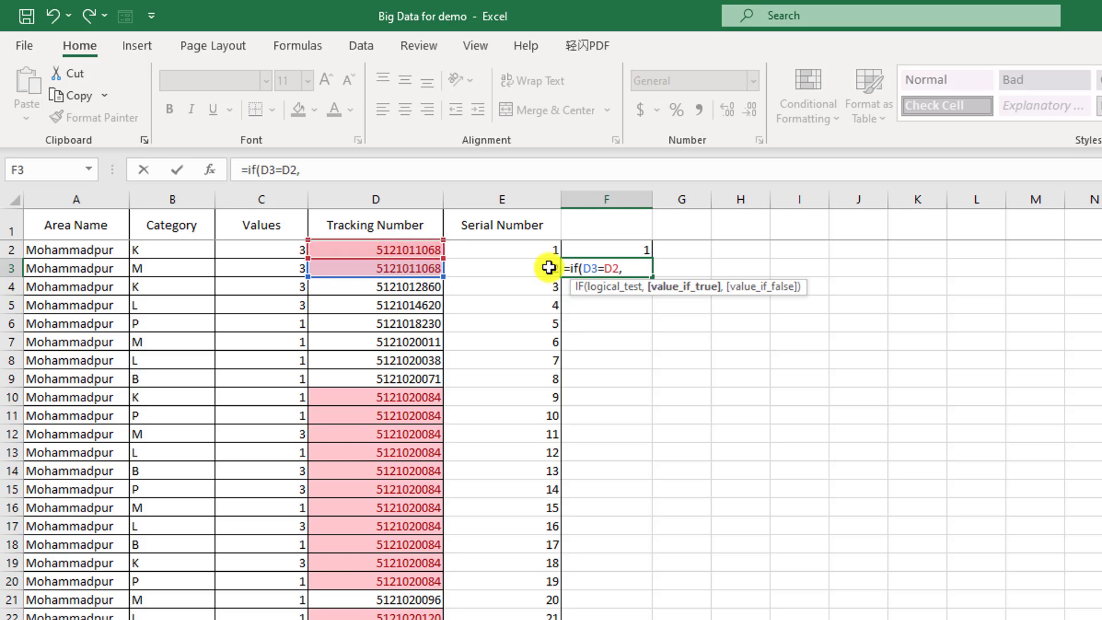
left_click(636, 247)
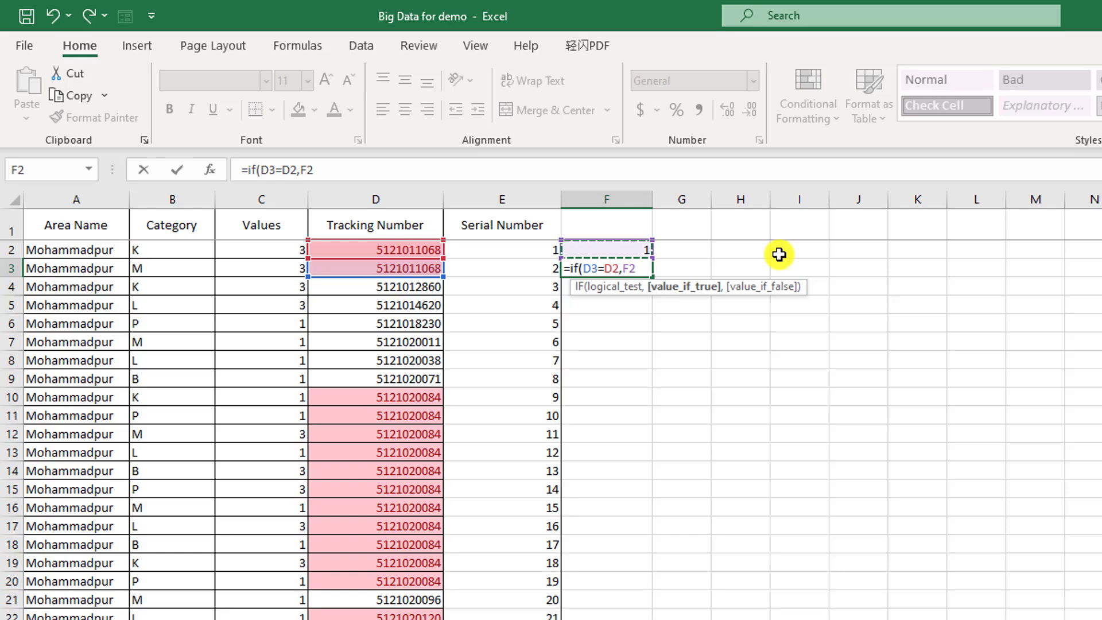
type(",")
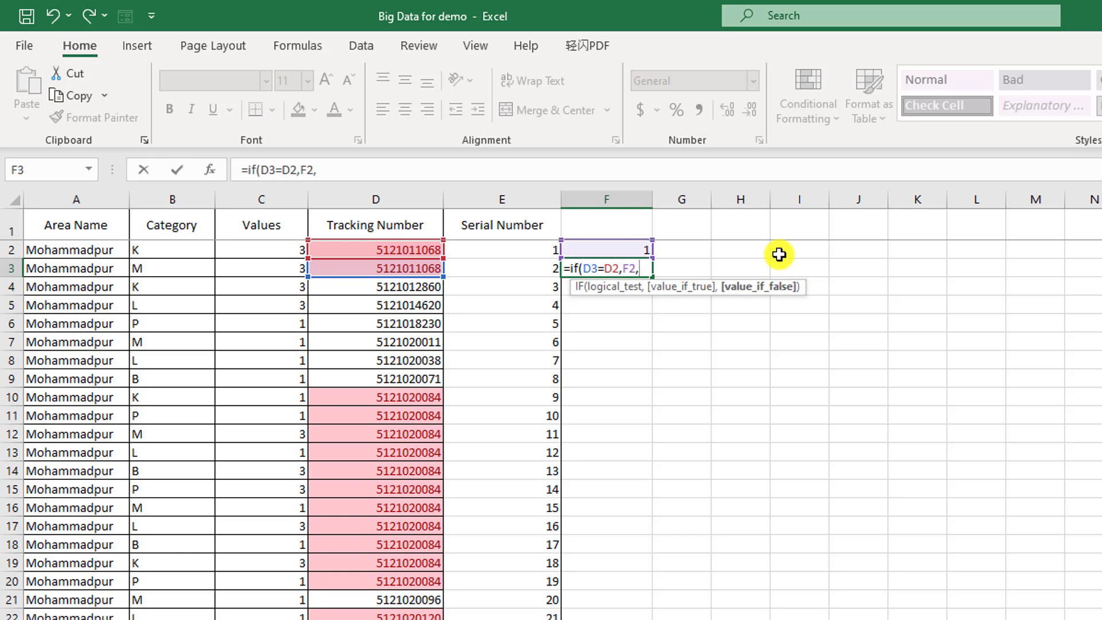
left_click(631, 247)
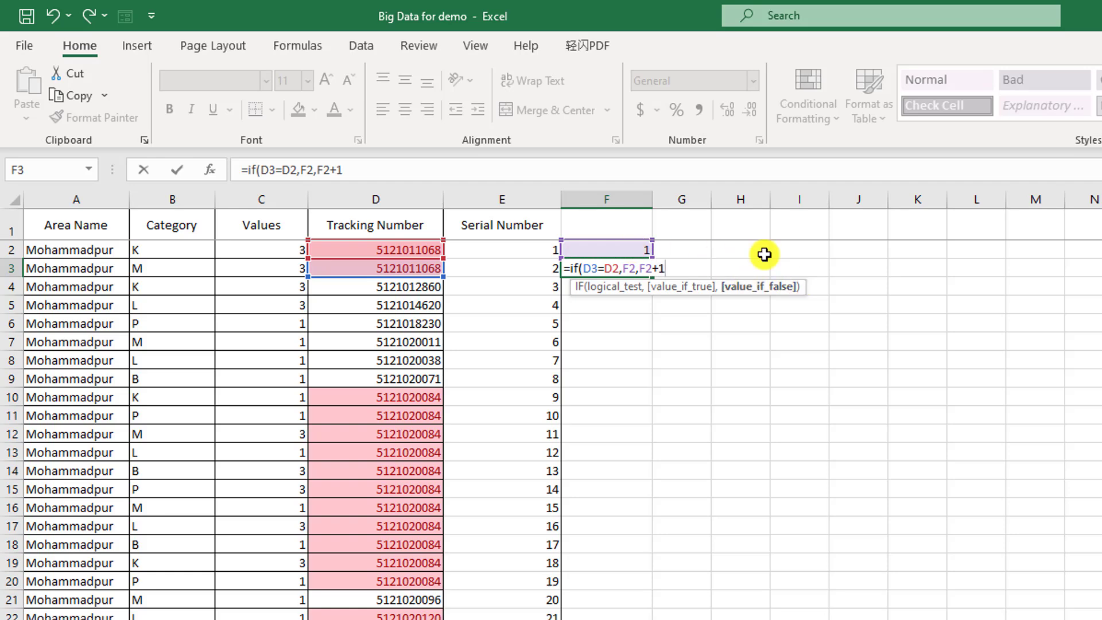
type(")")
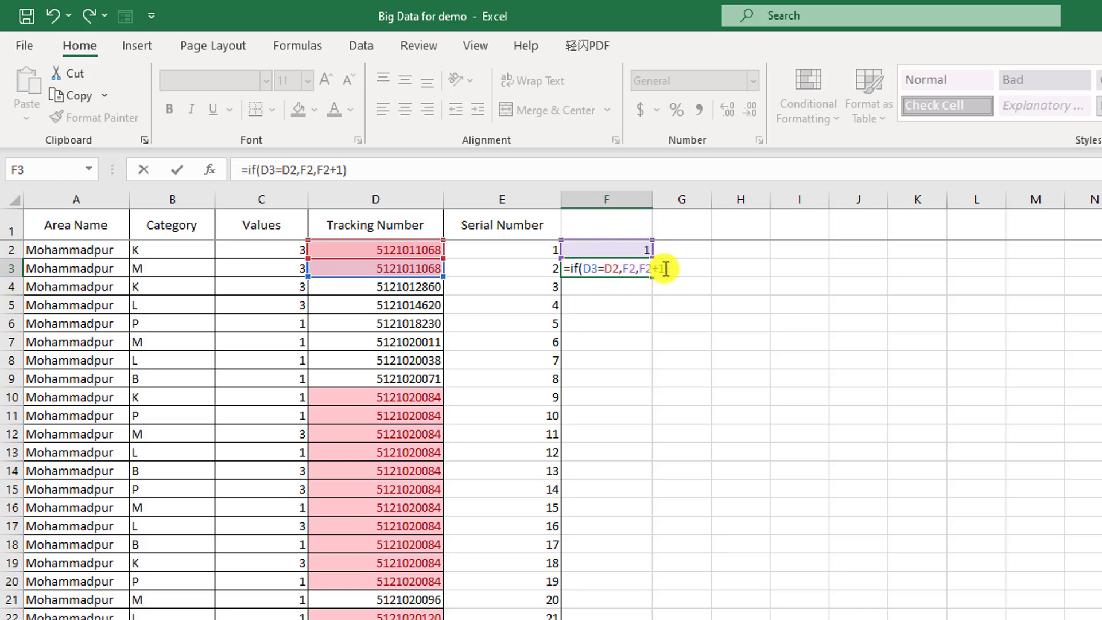
key("Return")
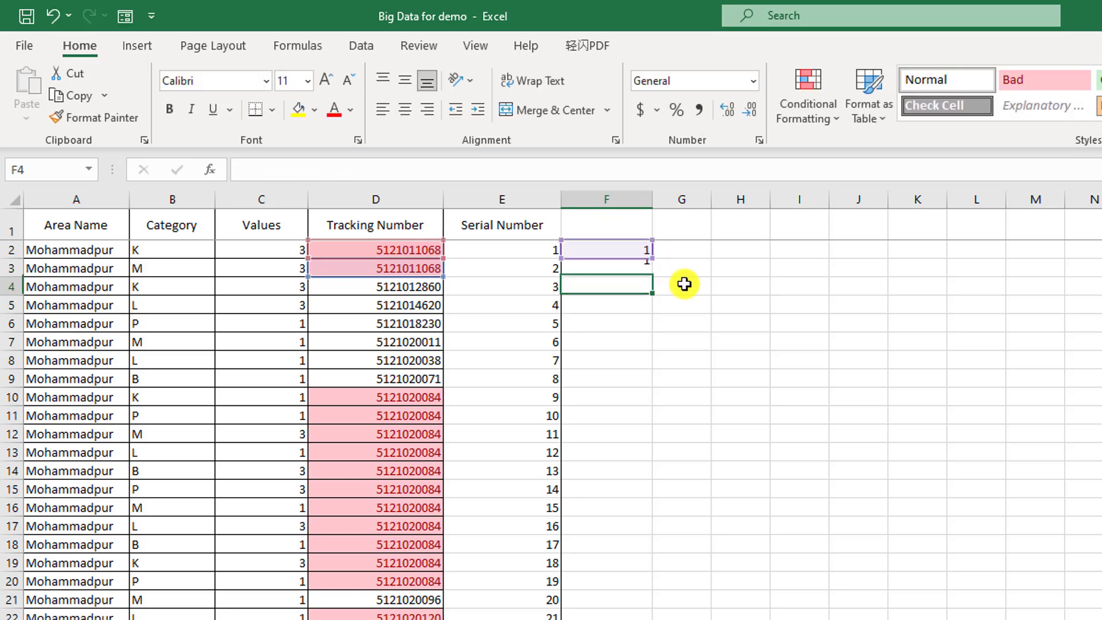
Step: Fill the IF formula from F3 down column F to the last data row
left_click(635, 253)
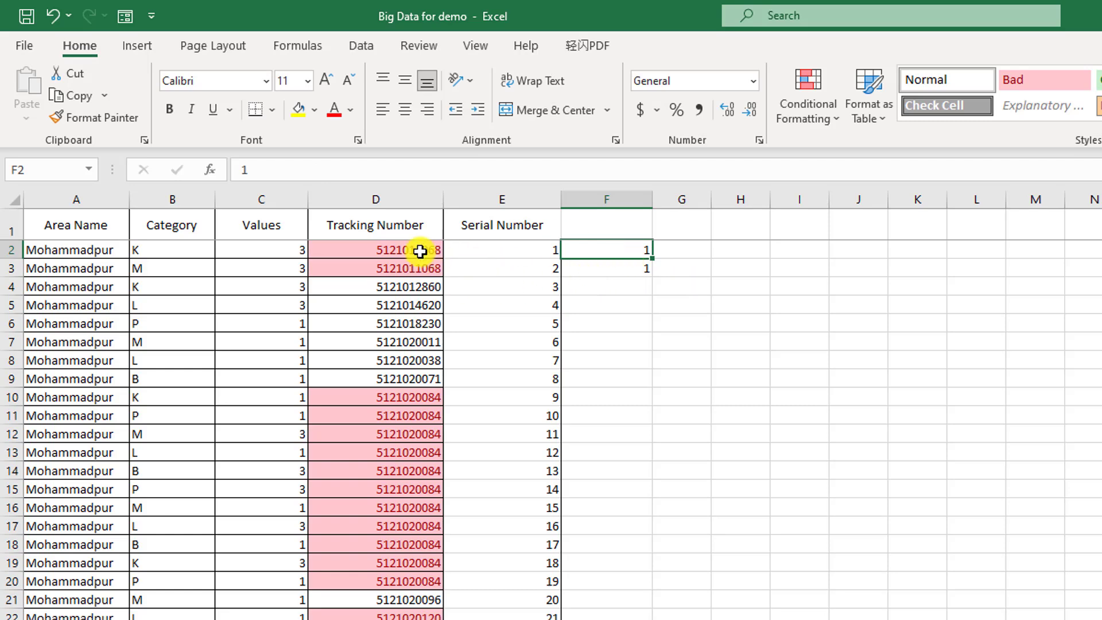
left_click(639, 263)
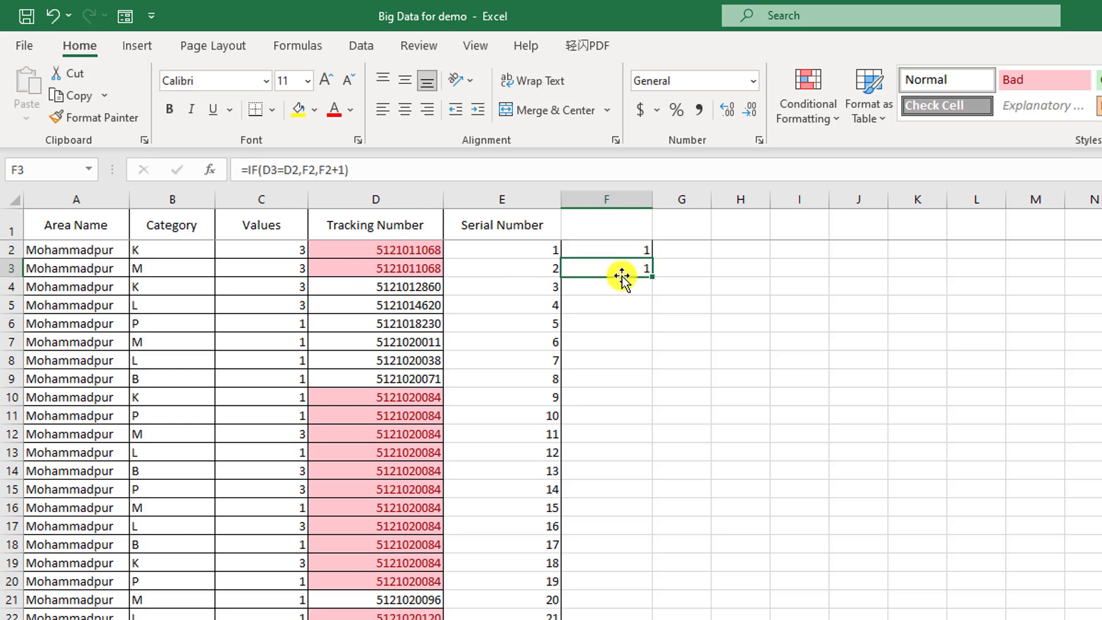
double_click(655, 277)
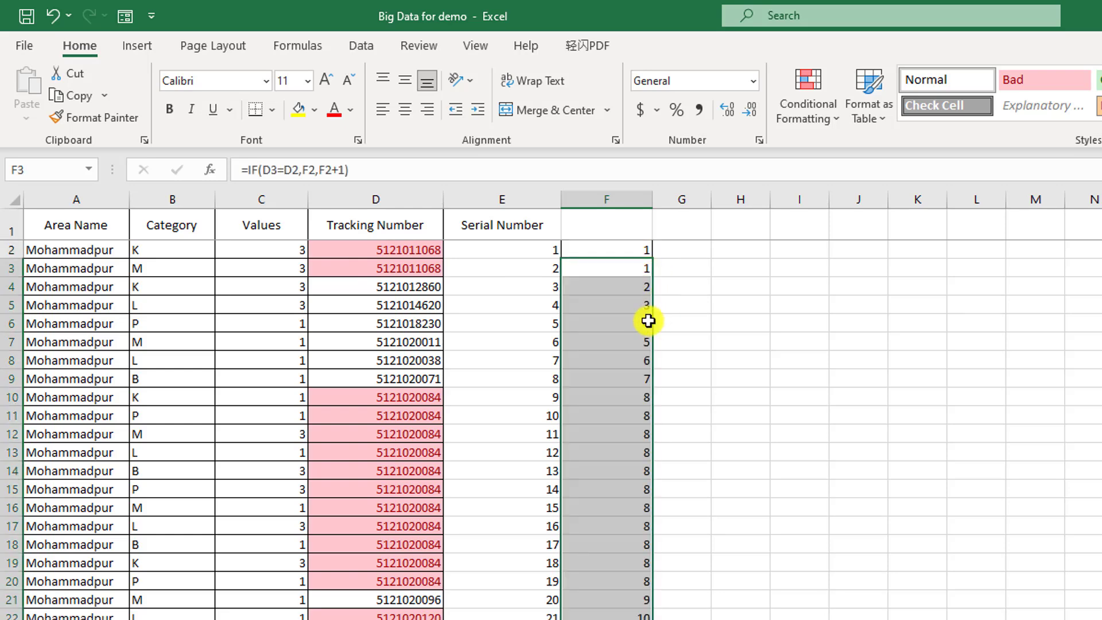
Step: Compare the group numbers in column F with the first highlighted duplicate tracking number blocks, from row 2 to the block starting at row 40
left_click_drag(635, 251, 638, 583)
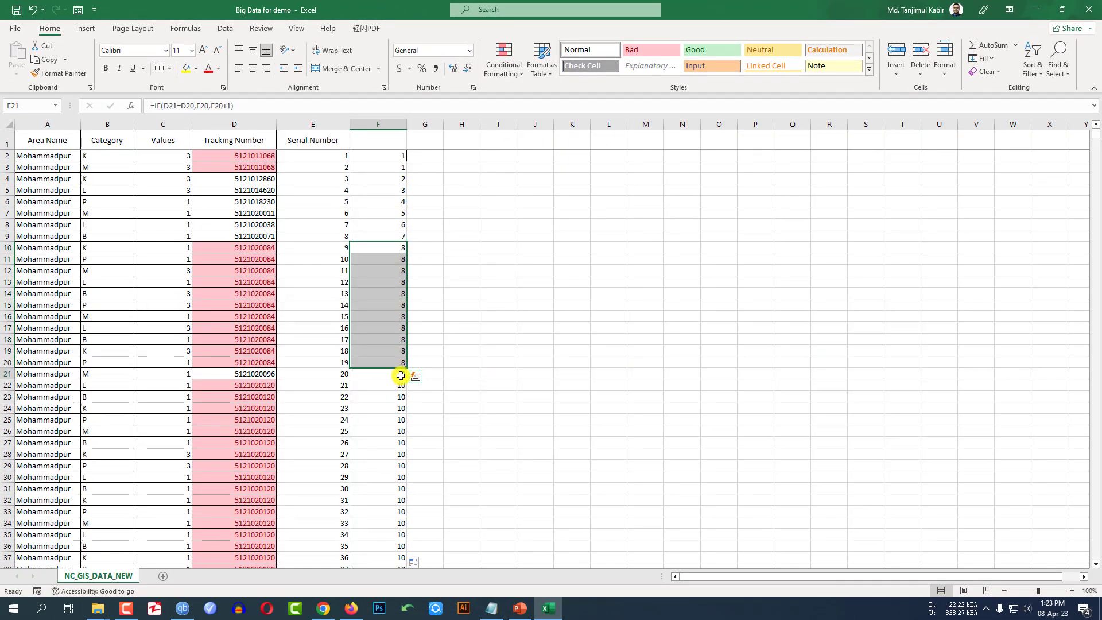
left_click(401, 375)
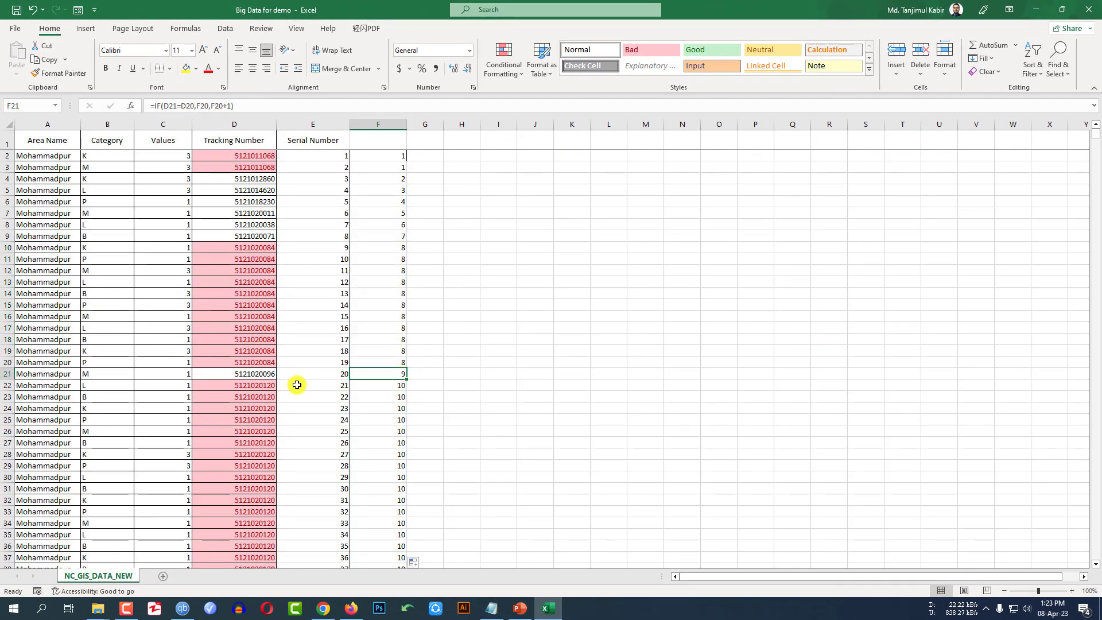
left_click_drag(400, 383, 383, 467)
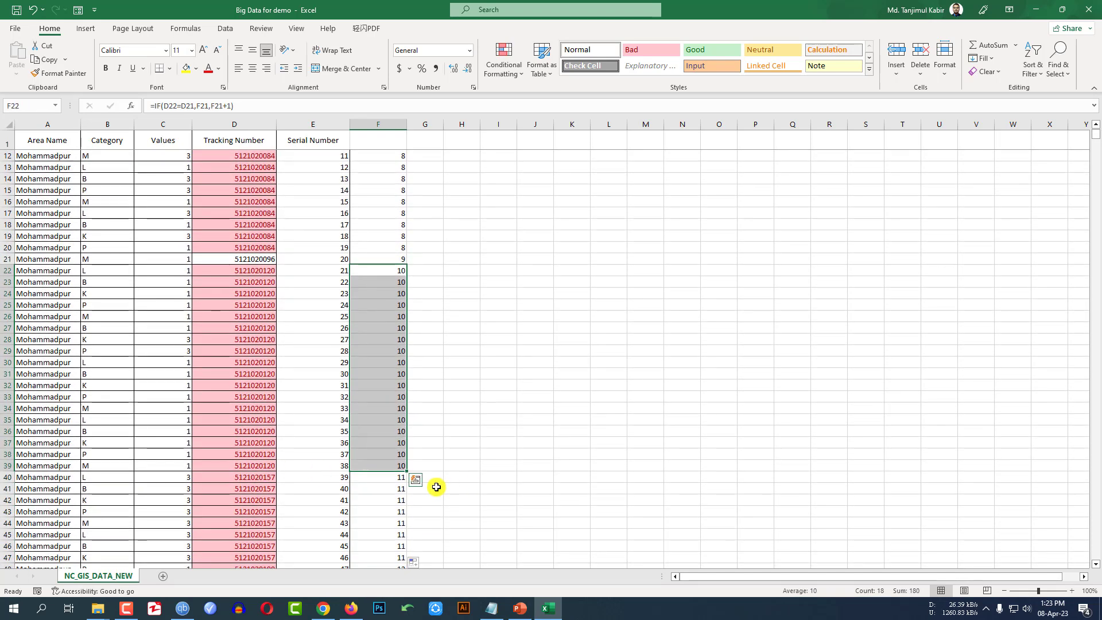
scroll(426, 458, "down", 2)
left_click_drag(400, 413, 397, 492)
scroll(361, 388, "up", 5)
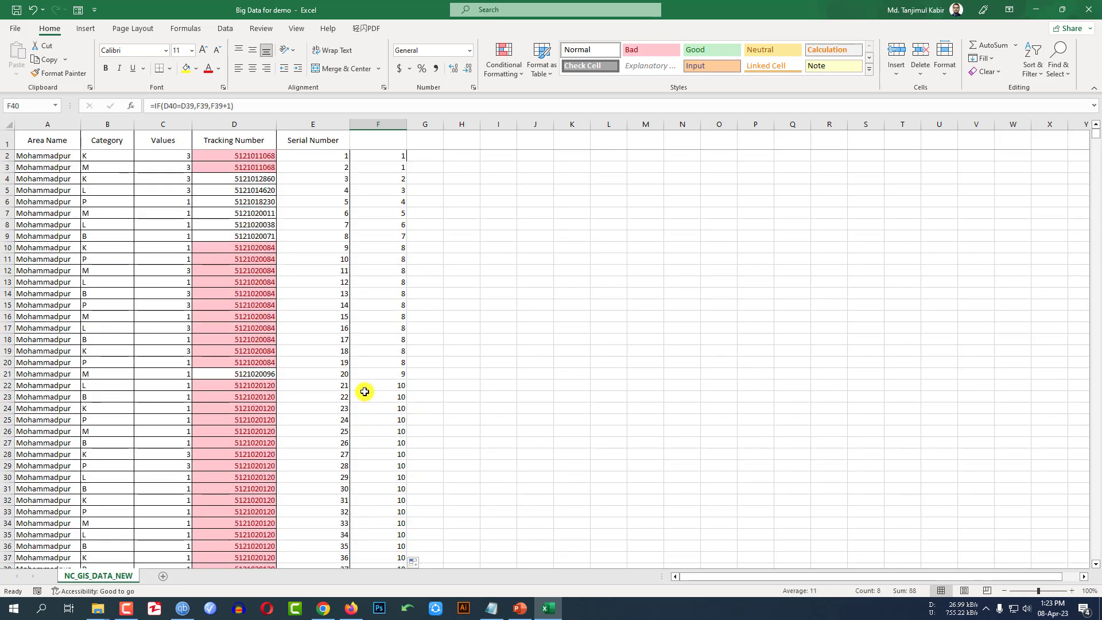
Step: Check the last serial number and group number in row 8705, and examine the duplicate groups near the end of the data
left_click_drag(1096, 140, 1095, 554)
scroll(450, 447, "down", 1)
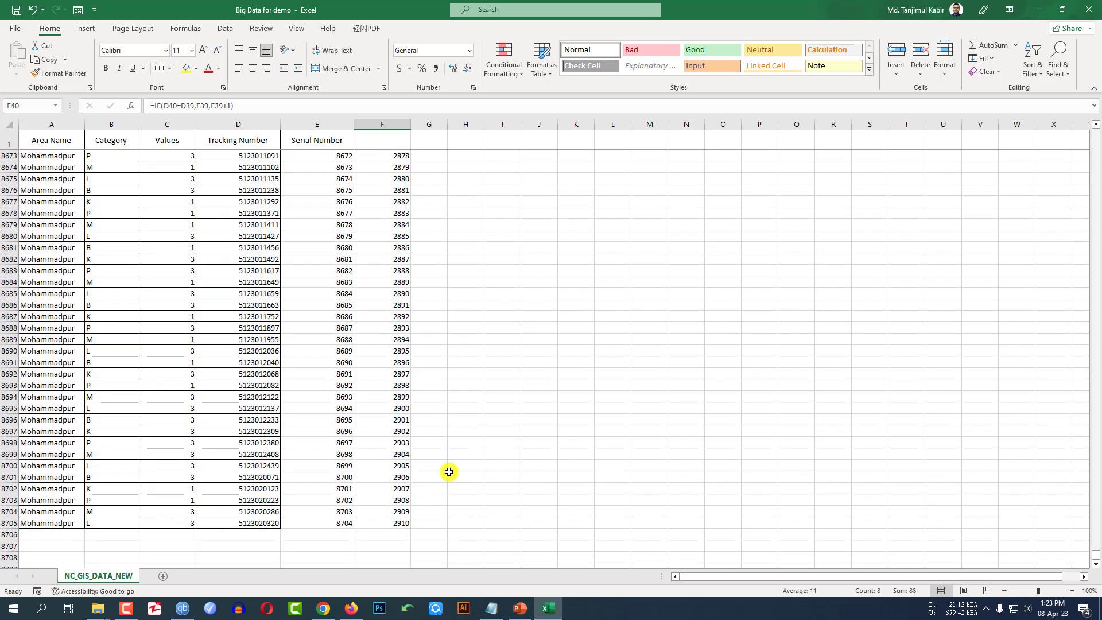
left_click(343, 522)
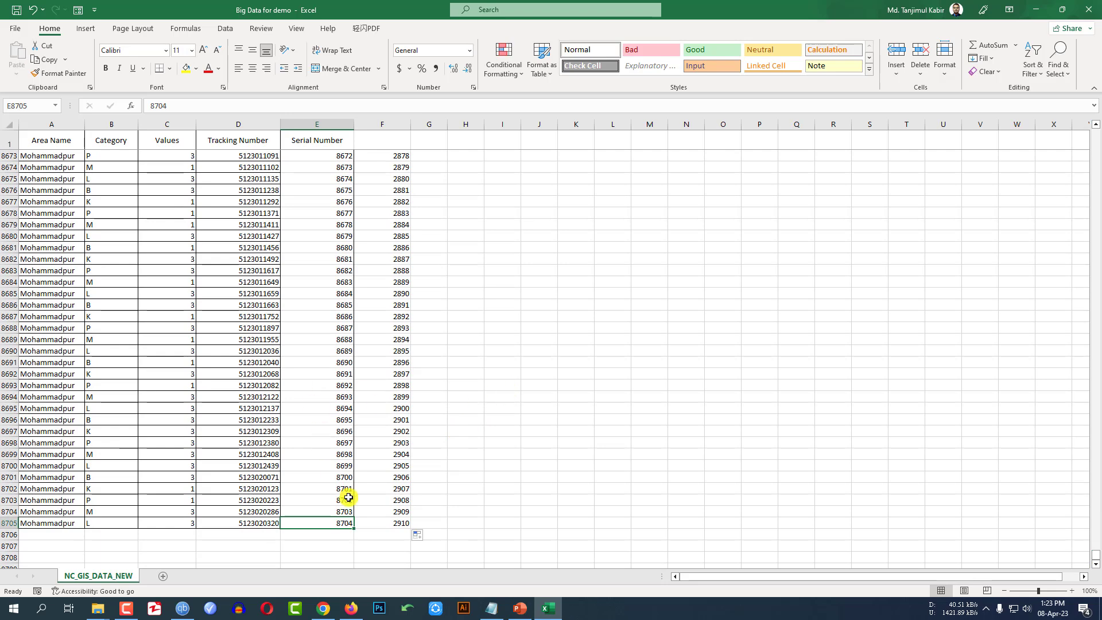
left_click(404, 524)
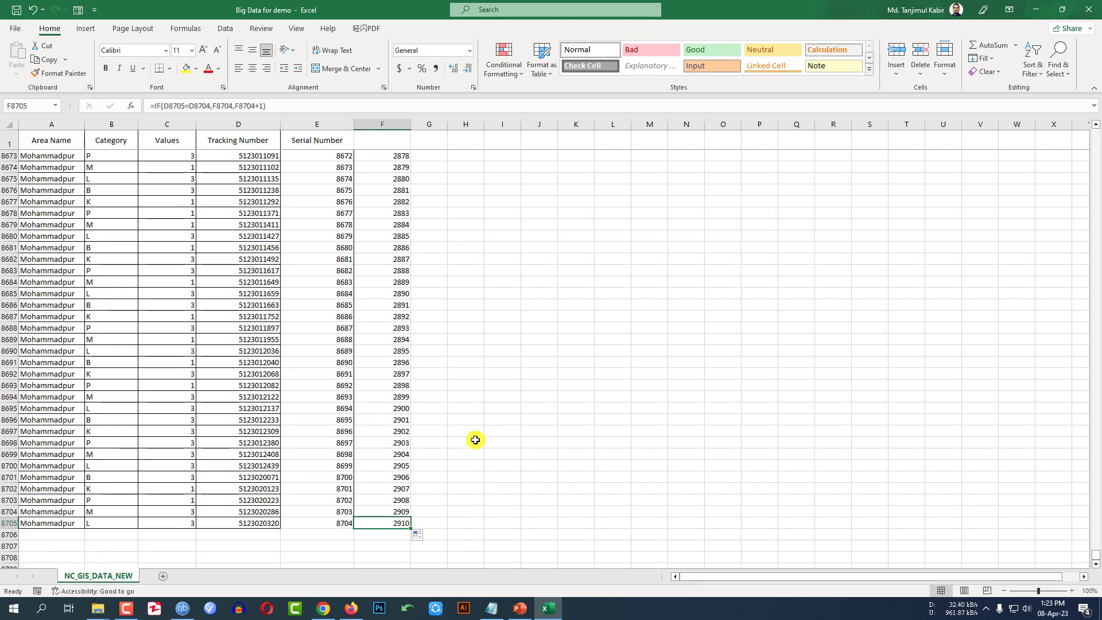
scroll(476, 439, "up", 13)
scroll(470, 431, "down", 2)
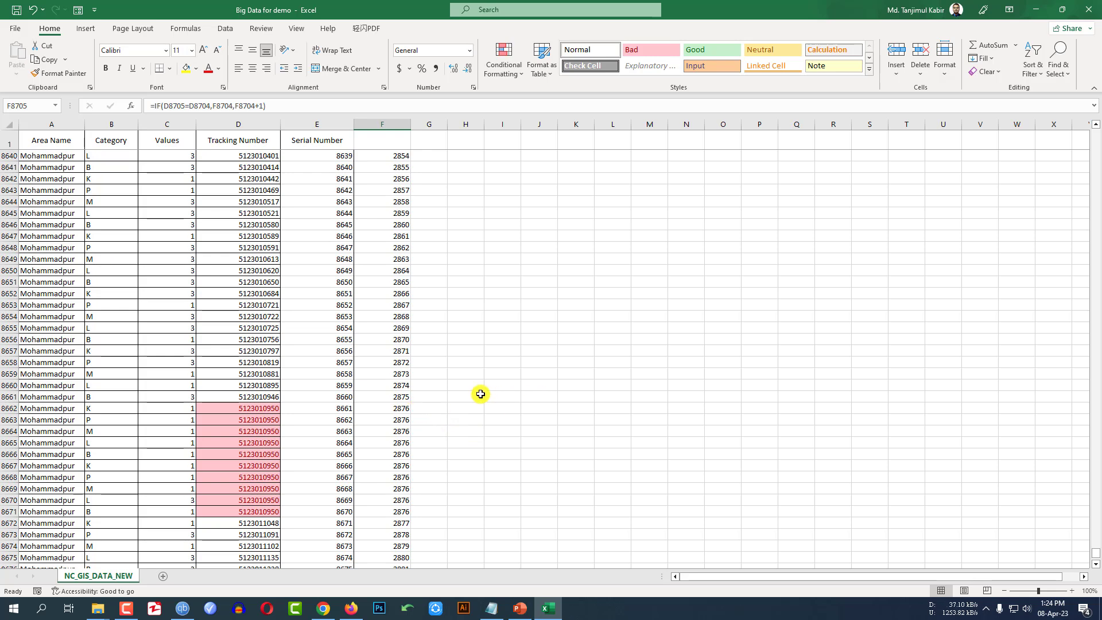
scroll(481, 394, "up", 6)
scroll(480, 394, "up", 8)
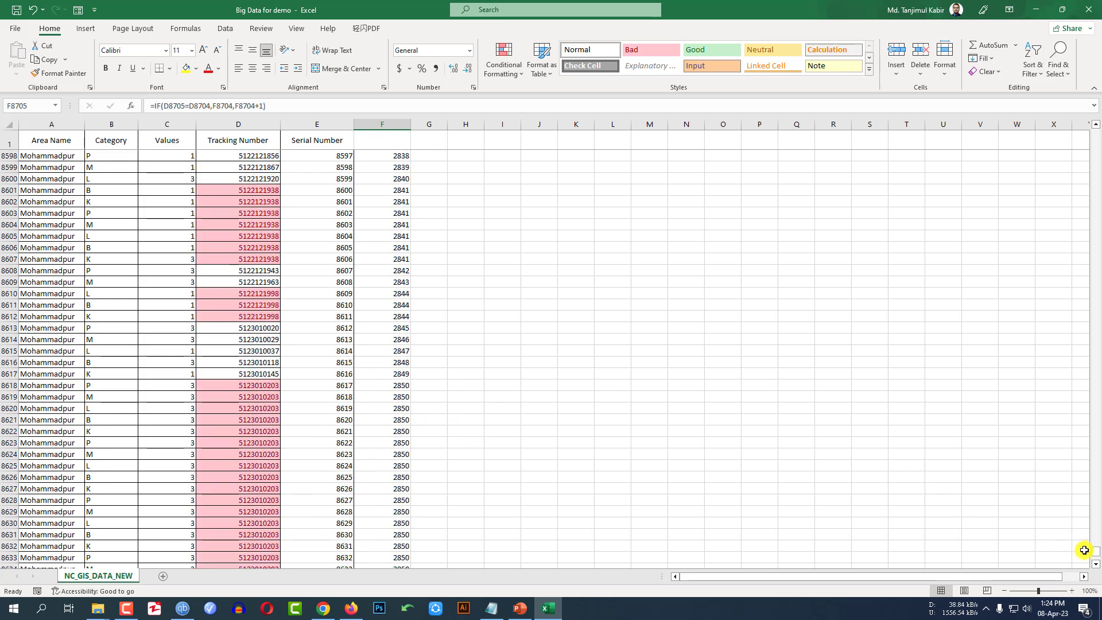
left_click_drag(1097, 554, 1095, 118)
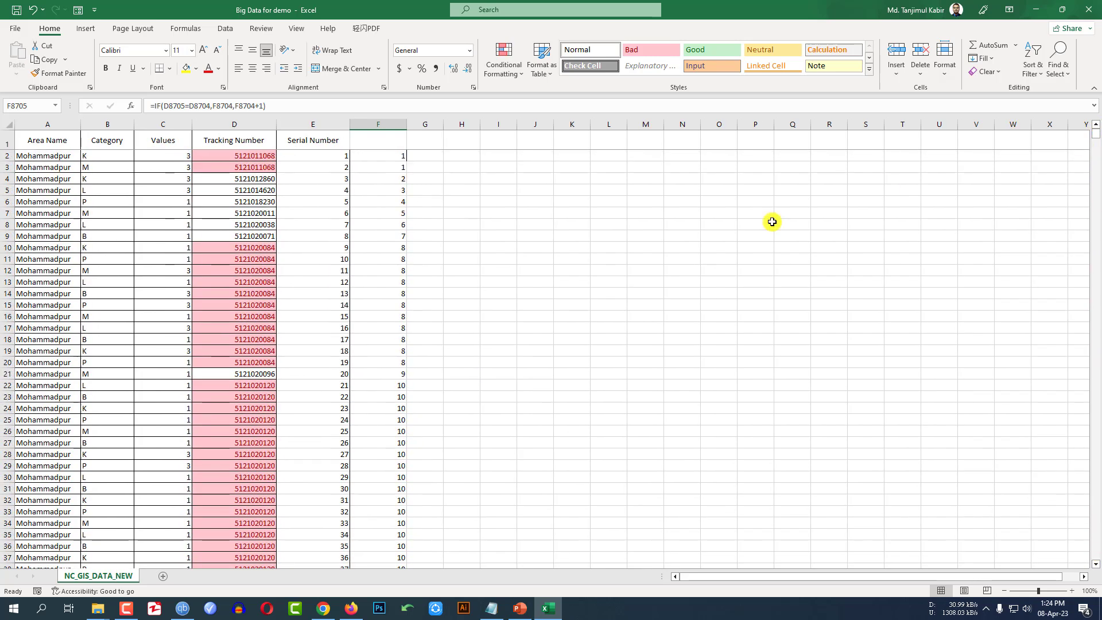